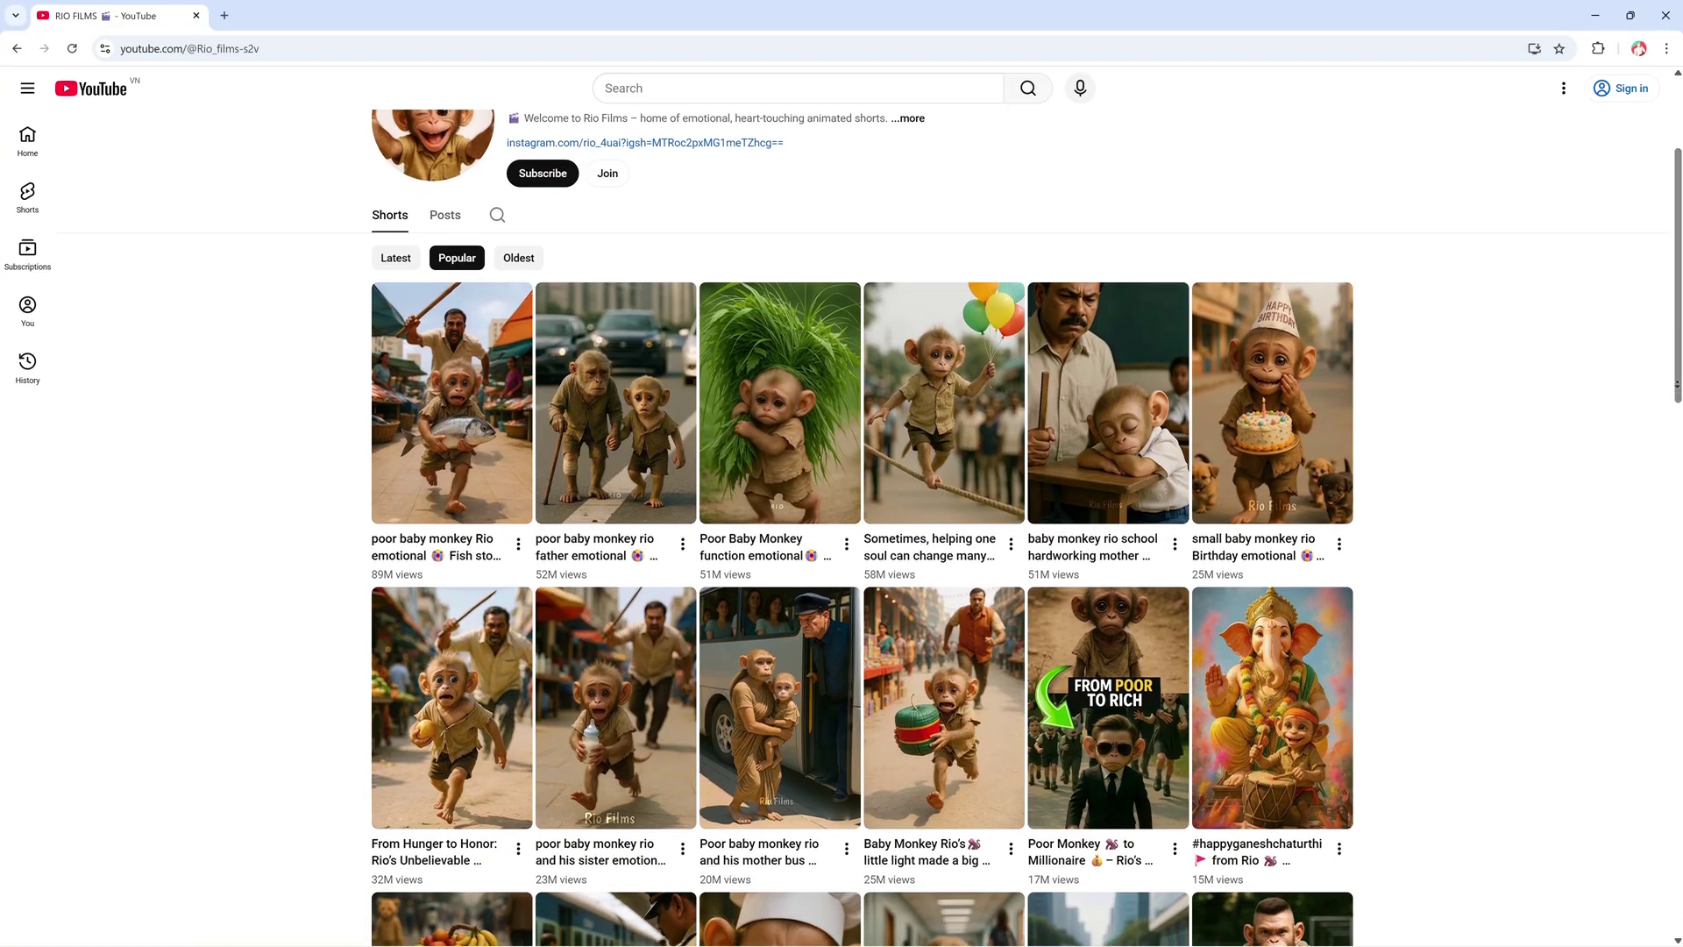
# - Scroll through the Rio Films Popular Shorts grid of baby-monkey videos
pyautogui.scroll(-2, 861, 526)
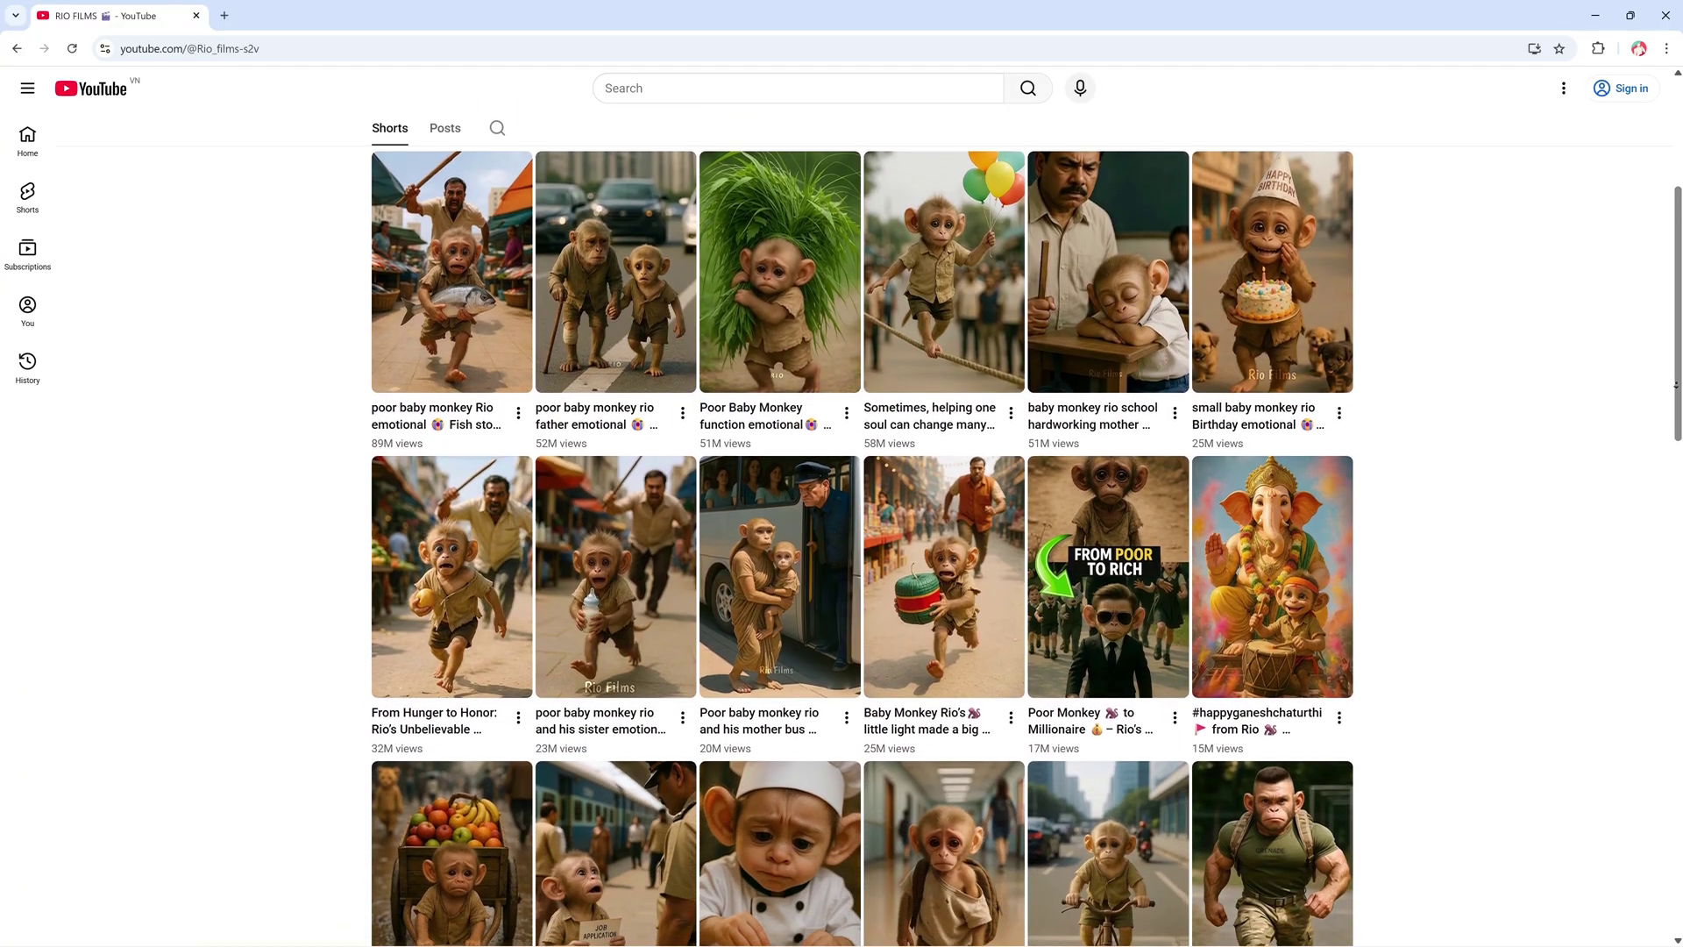
pyautogui.scroll(-2, 862, 526)
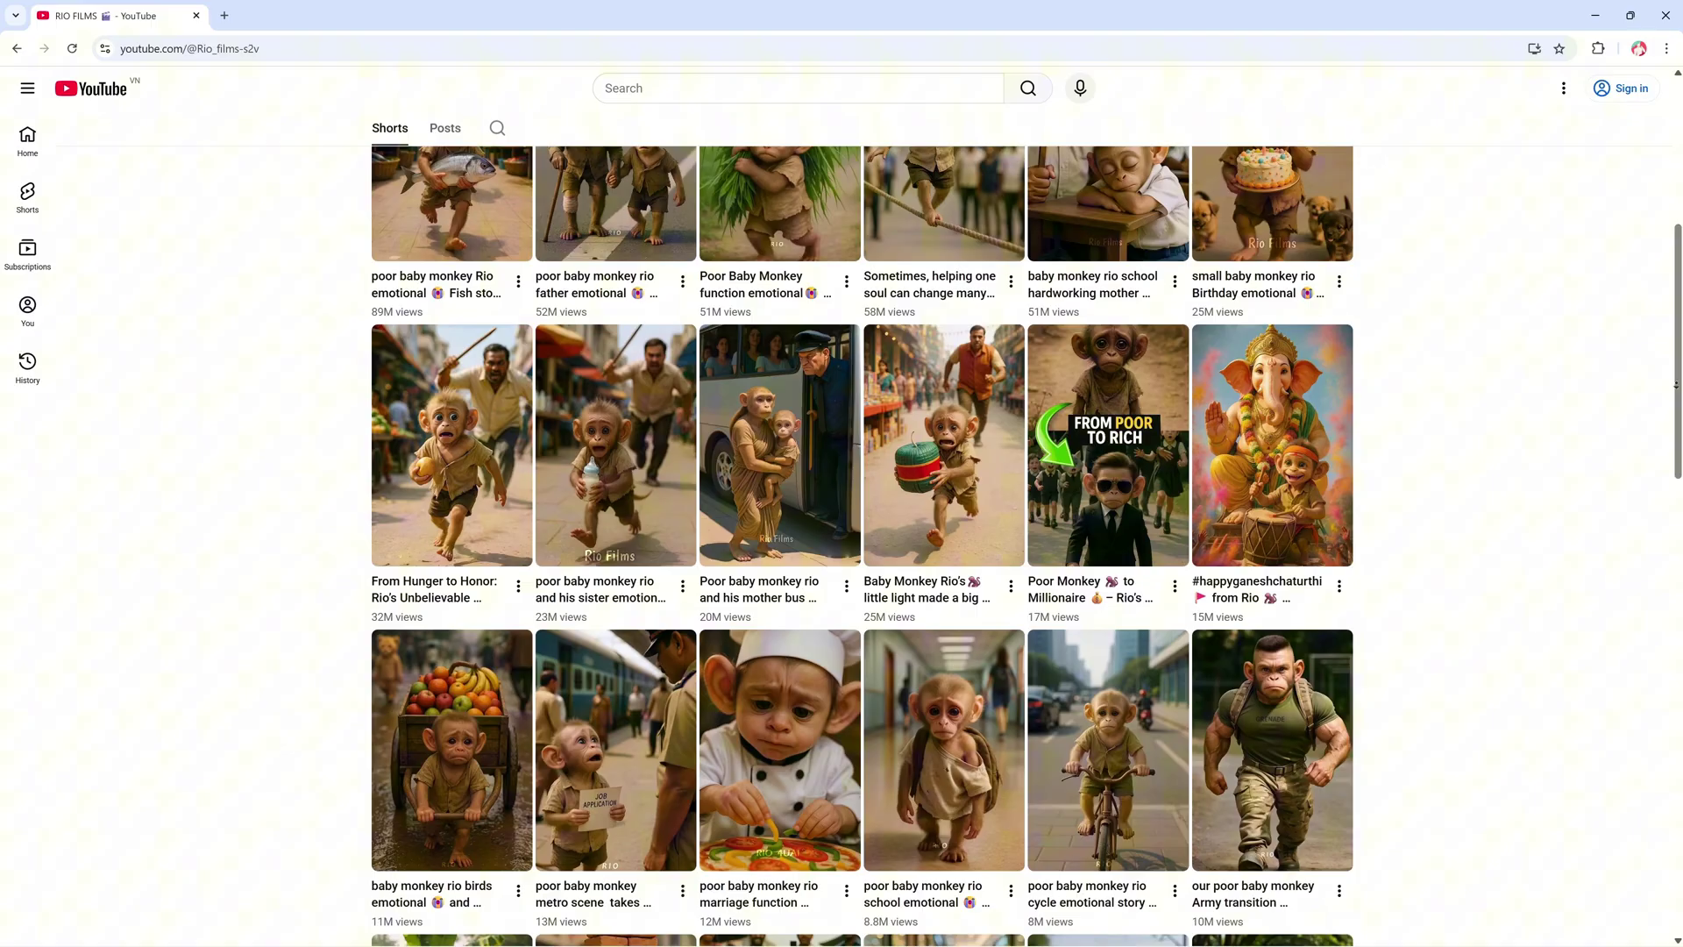
pyautogui.scroll(-2, 862, 526)
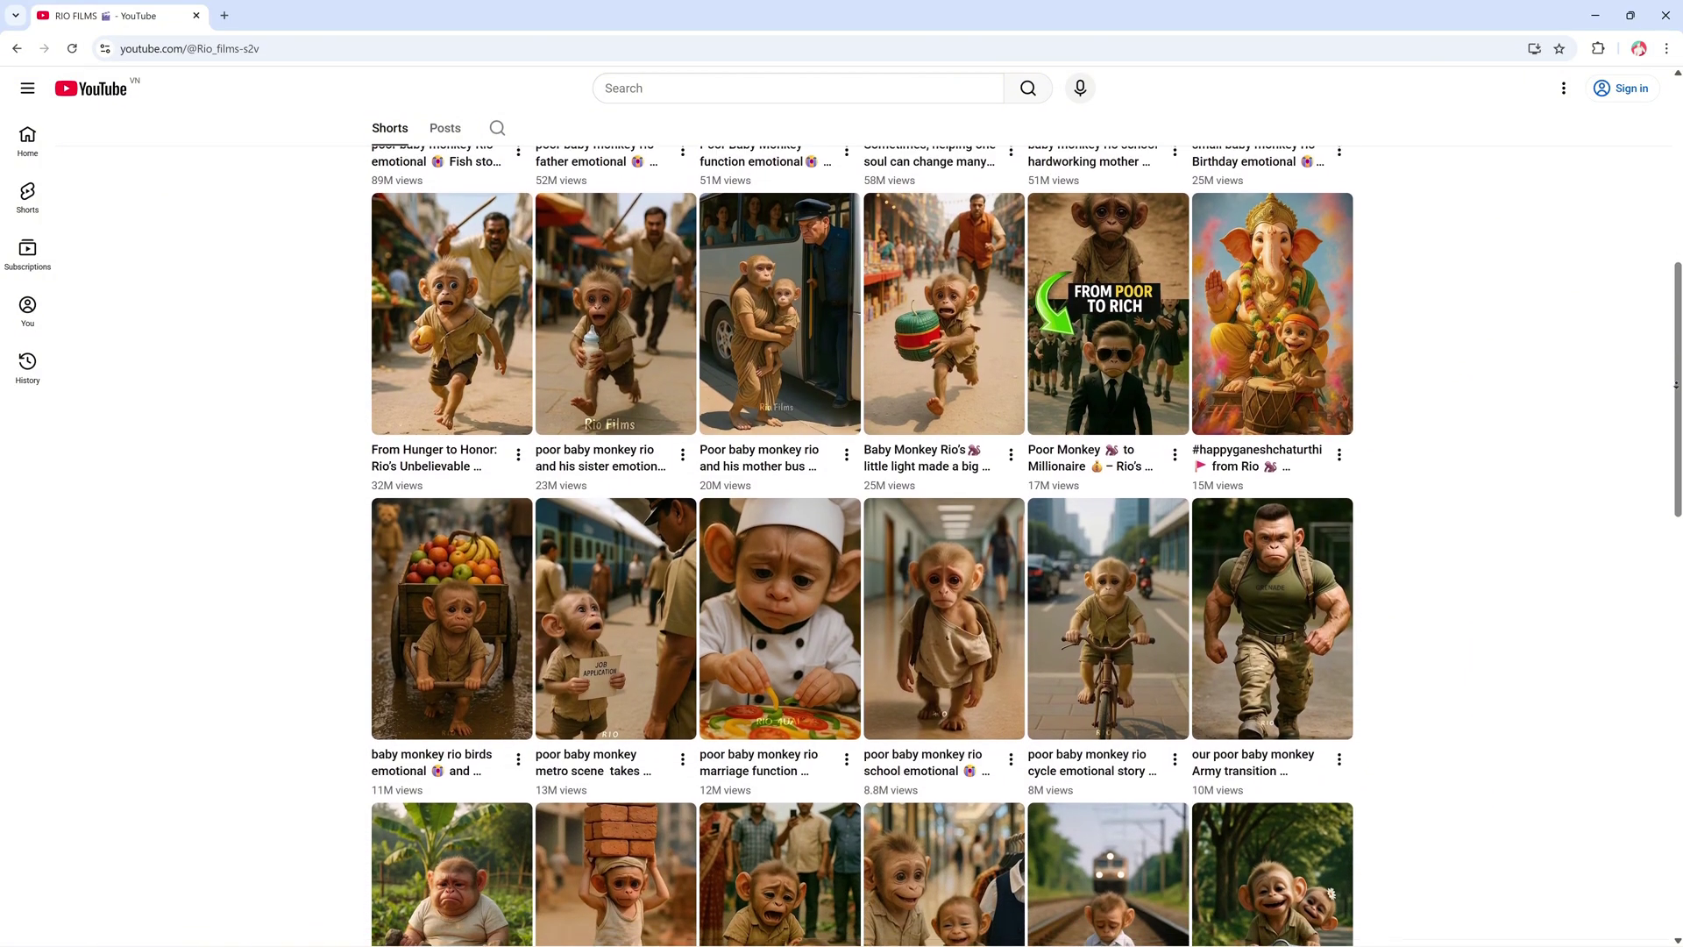
pyautogui.scroll(-1, 861, 527)
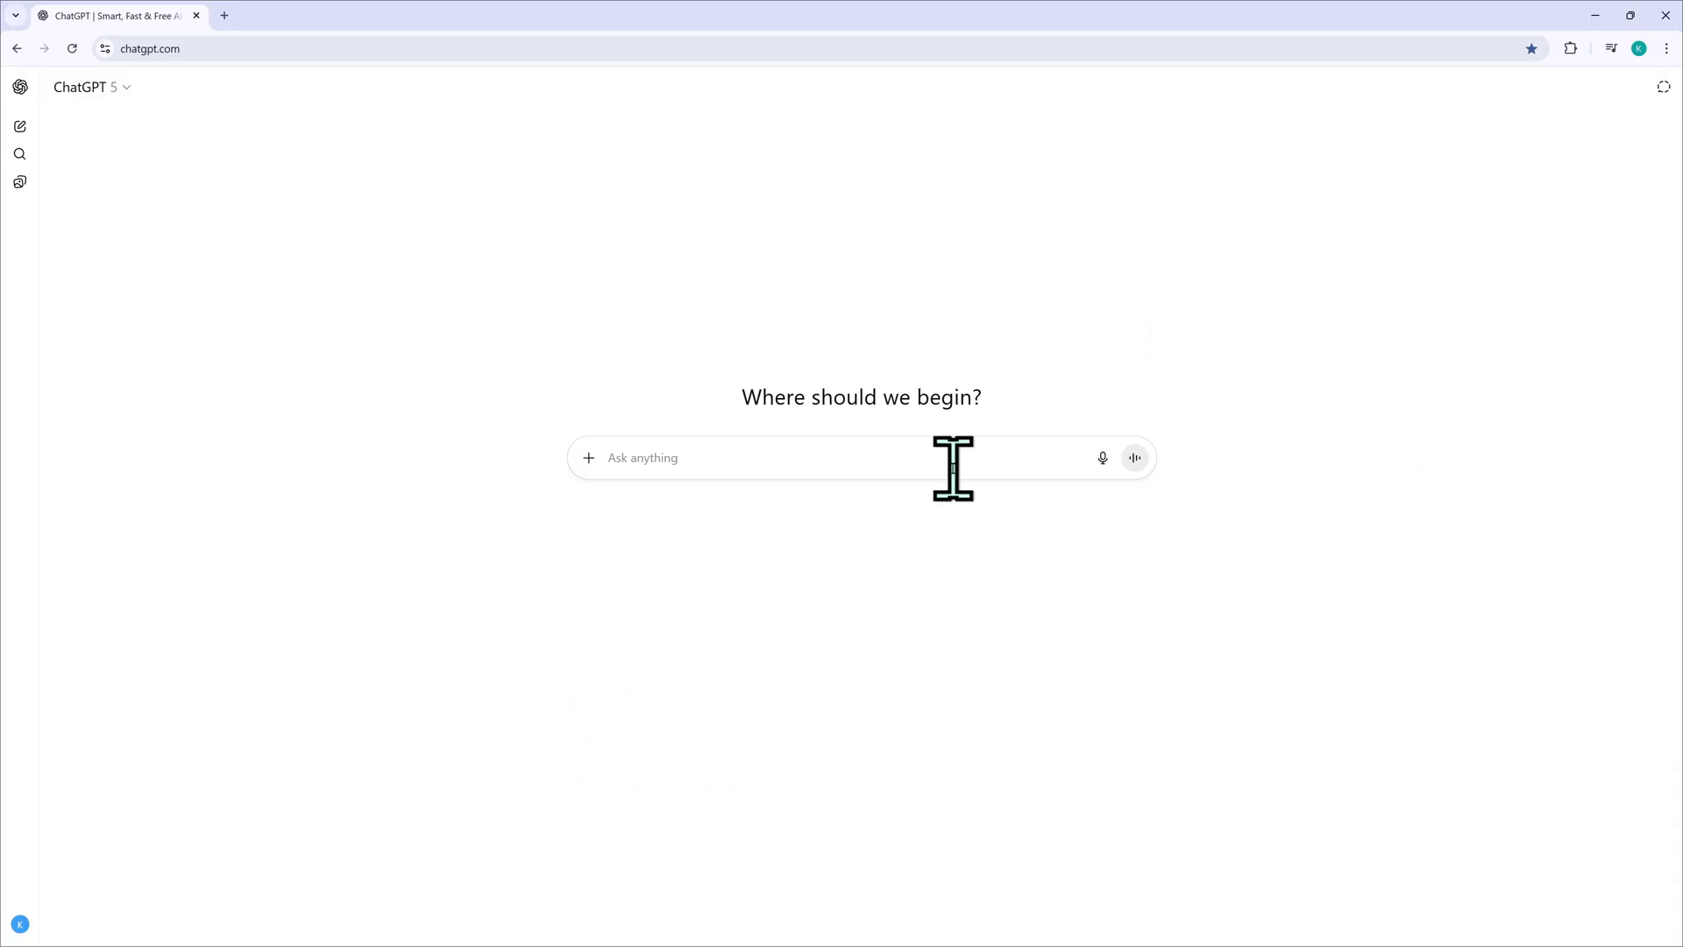
# - Generate the hyper-realistic 1080×1920 baby monkey in brown shirt and shorts, then download the PNG
pyautogui.write('"A hyper-realistic cinematic ultra HD 8K scene of a baby monkey with human-like features, dressed in a brown shirt and shorts, golden tones, dramatic depth of field, highly detailed textures, sharp focus on the monkey, slightly blurred background, cinematic lighting, realistic skin. Image size 1080×1920. Create this image."')
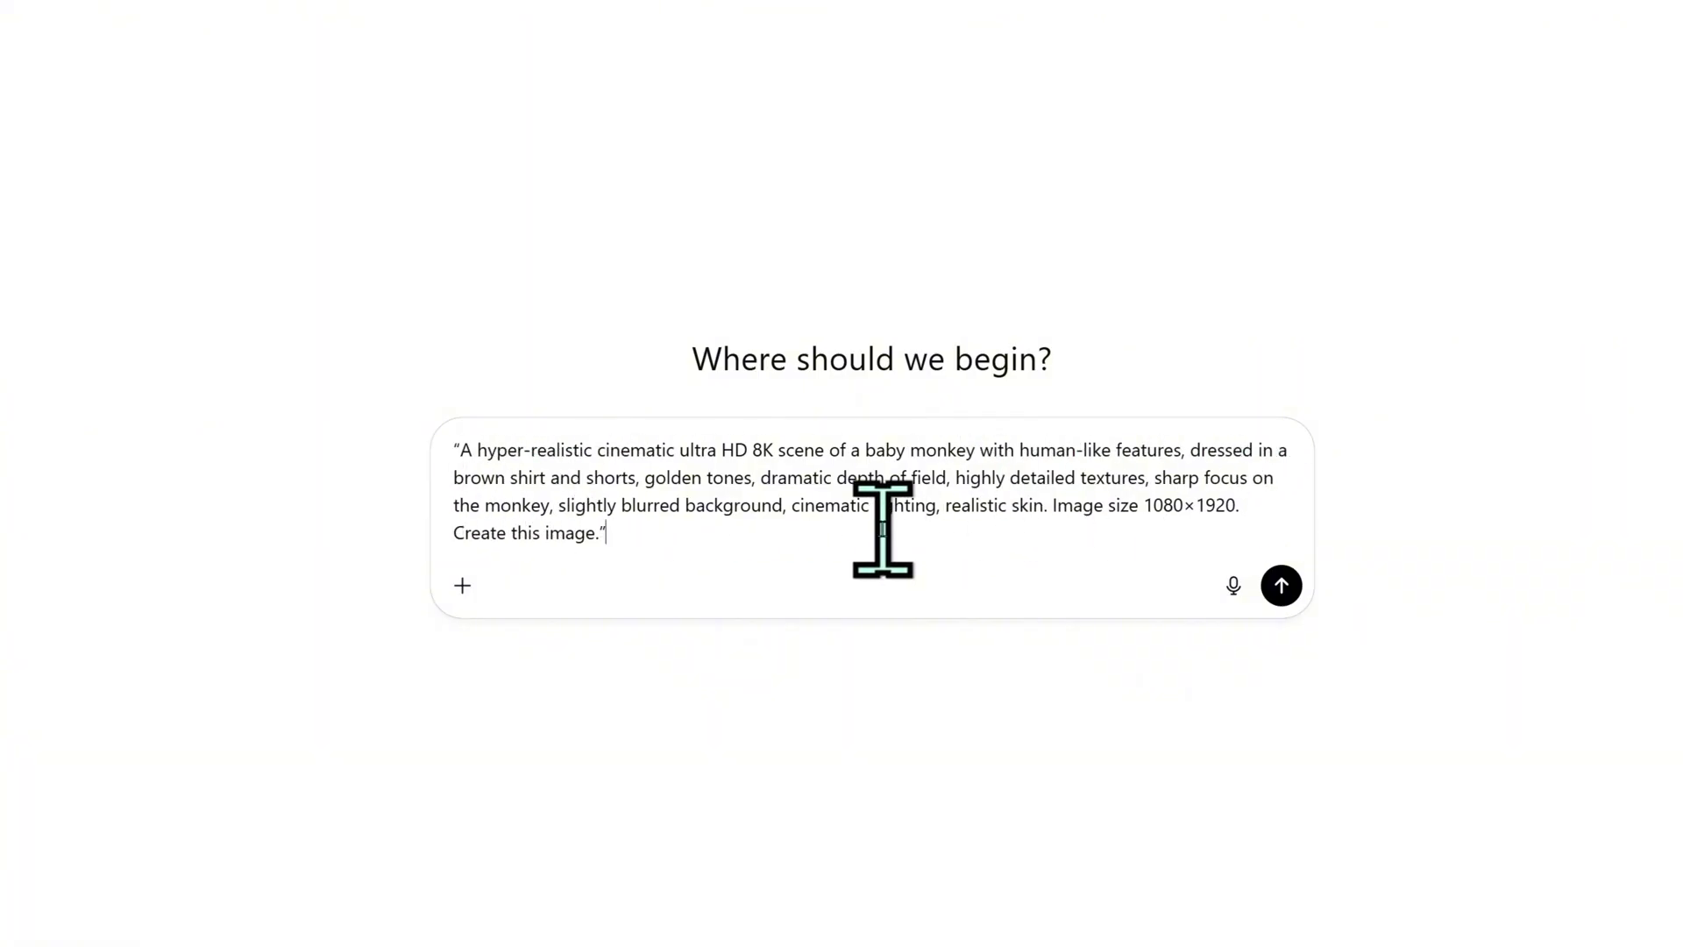
pyautogui.click(1281, 585)
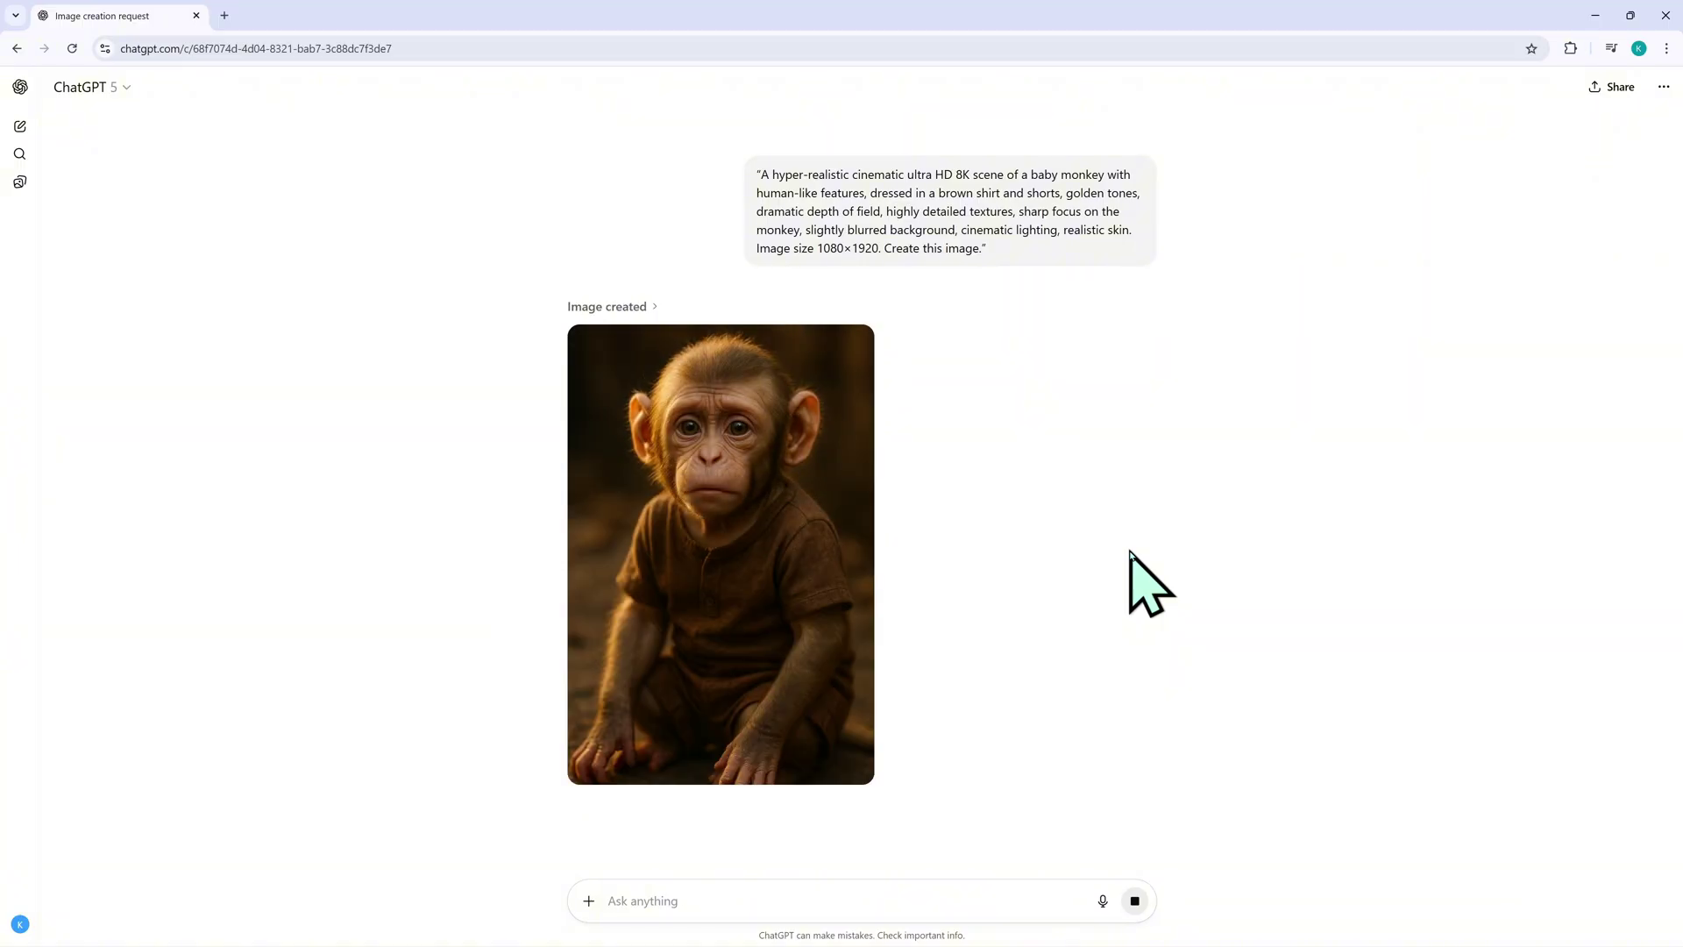
pyautogui.moveTo(863, 507)
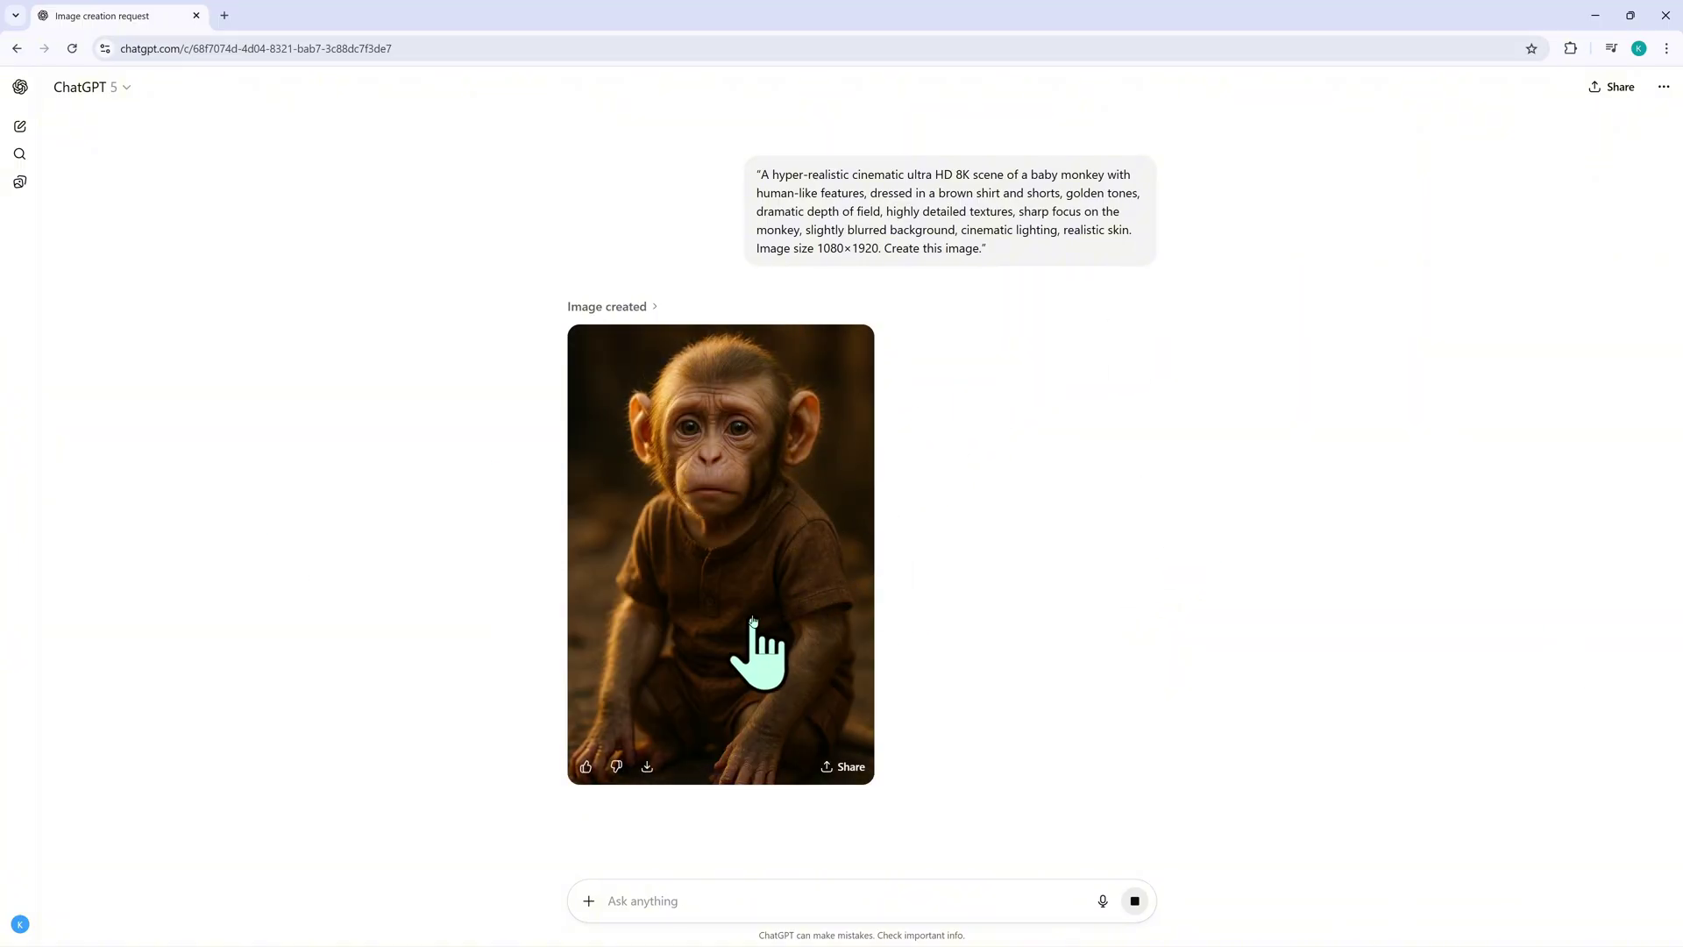
pyautogui.click(656, 770)
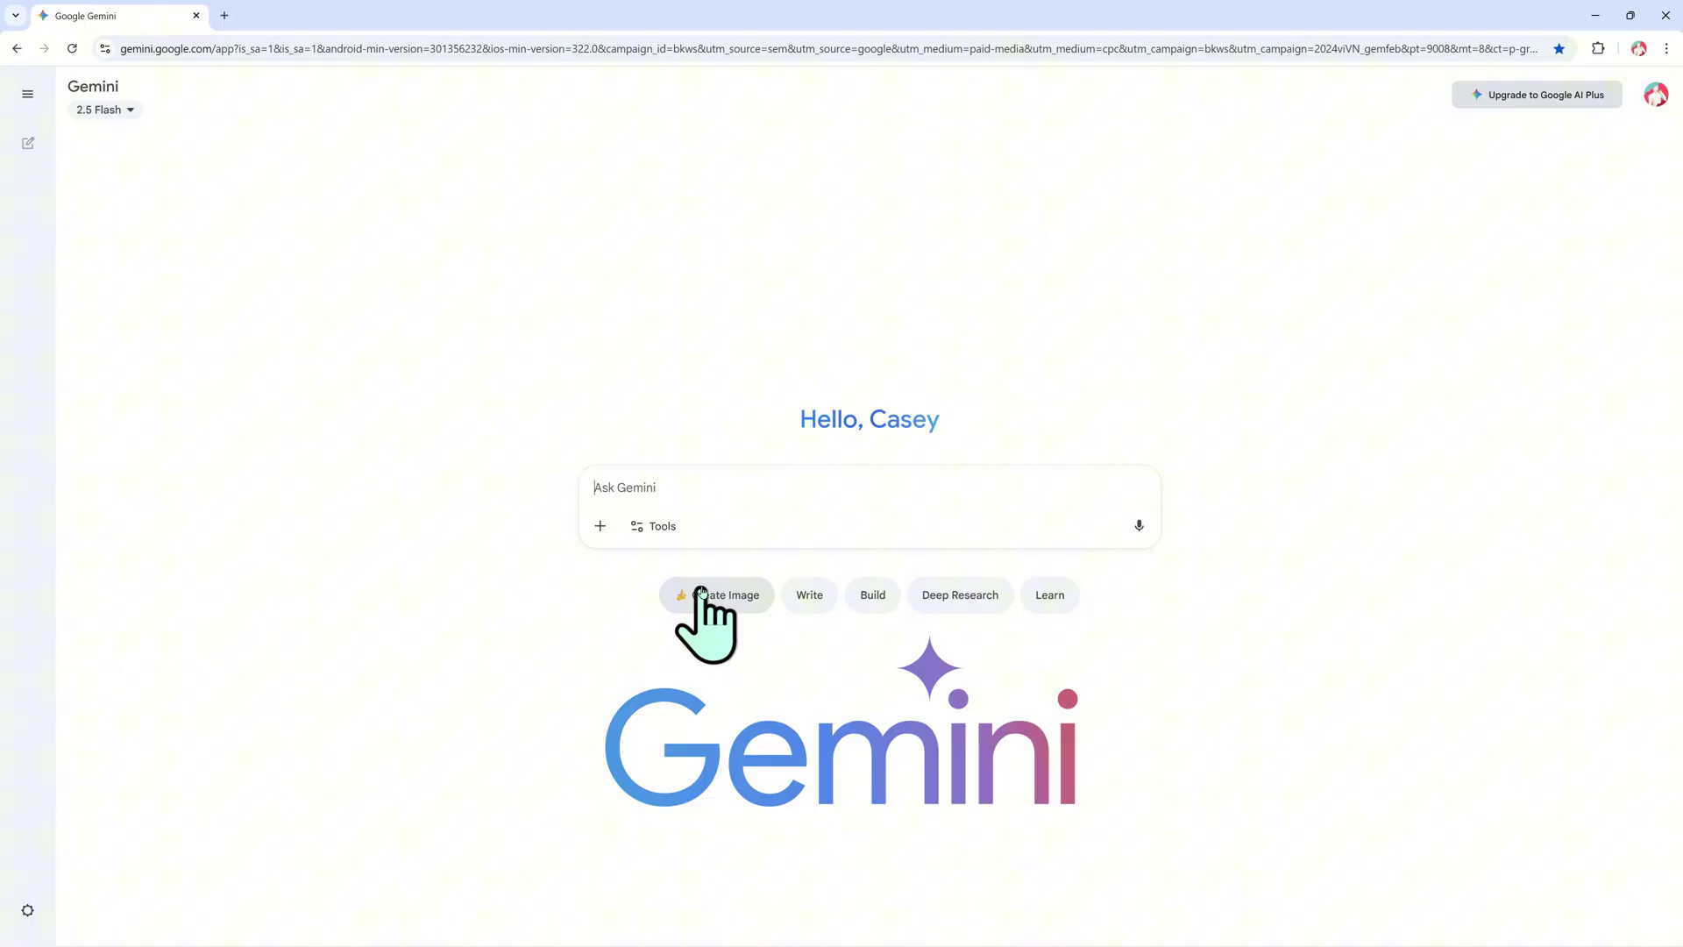
# - Attach the monkey image, generate the angry-man market-chase scene with Create images, and download it
pyautogui.click(599, 526)
pyautogui.click(693, 450)
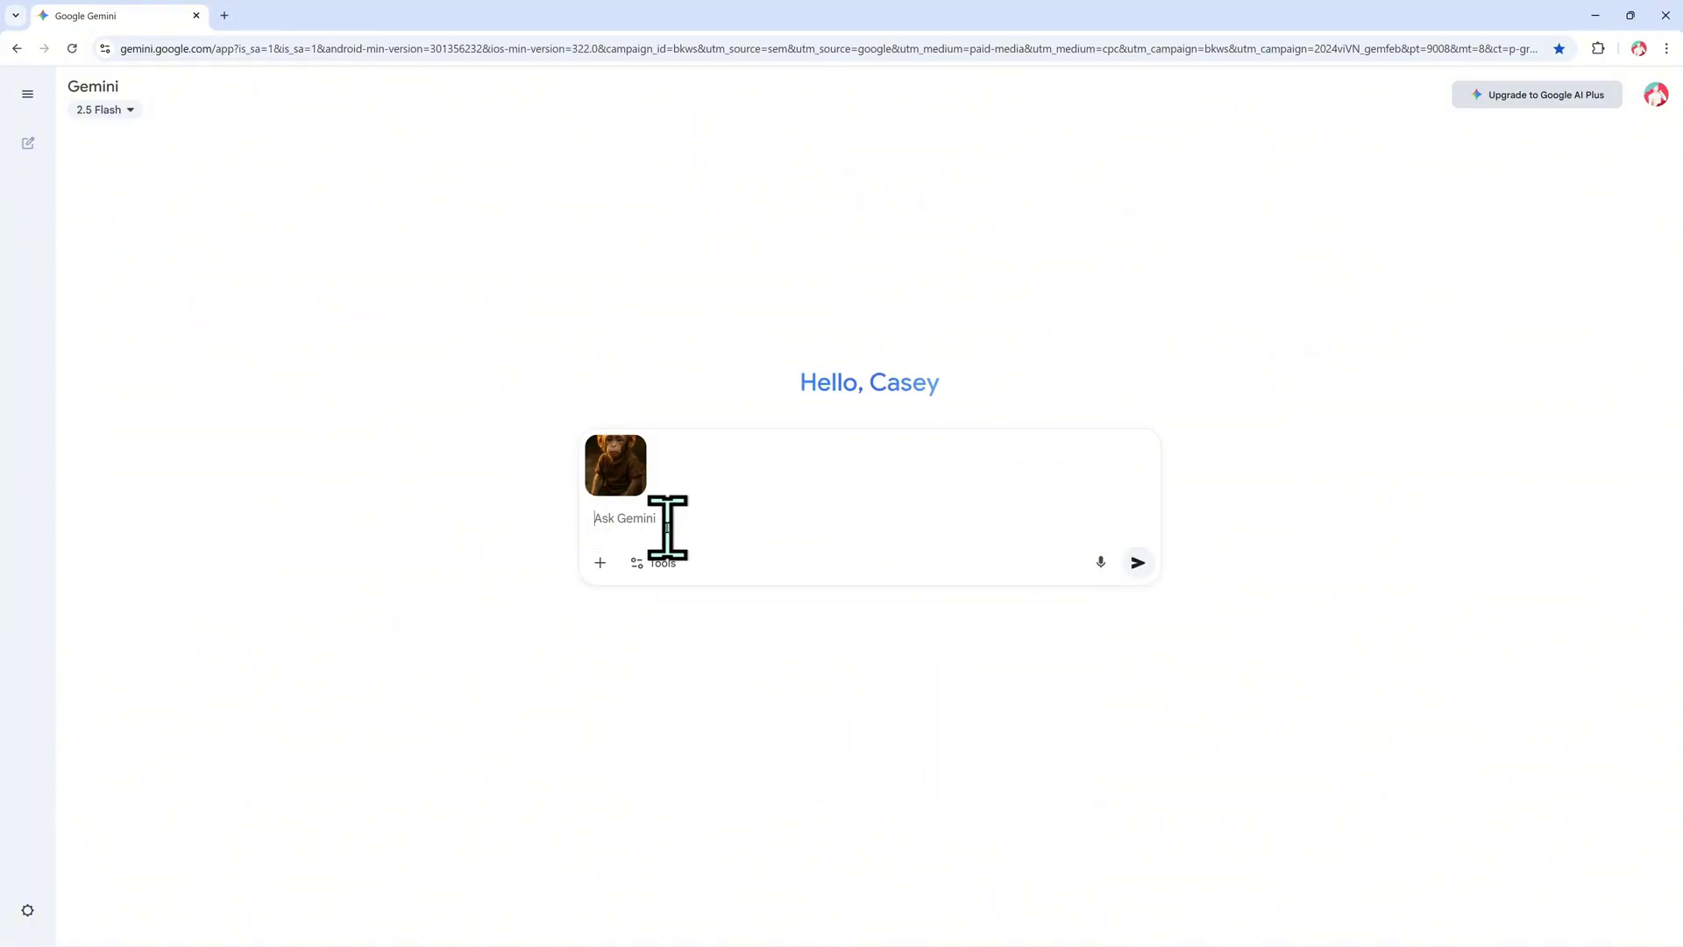
pyautogui.write('A baby monkey running through a busy market, holding a bunch of bananas tightly in both hands. Behind him, an angry man is chasing with a wooden stick, shouting loudly. The monkey looks frightened and runs as fast as he can, weaving between stalls and baskets. The scene is lively, colorful, full of motion and chaos, with cinematic lighting and a slightly blurred background for depth.')
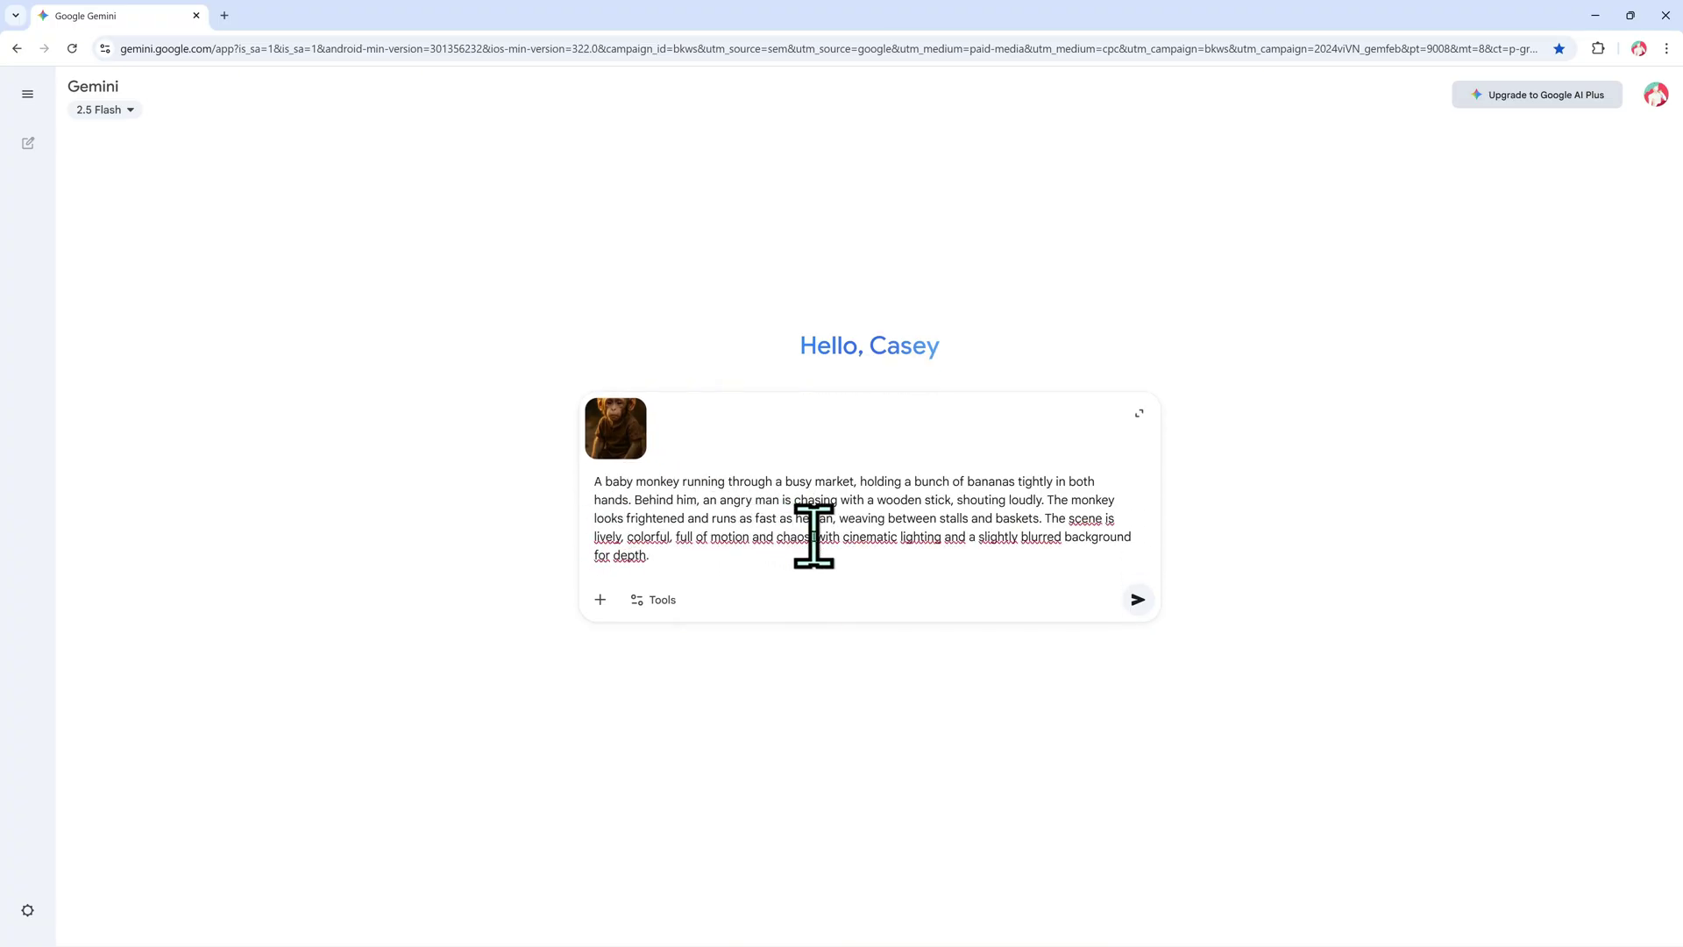
pyautogui.click(656, 600)
pyautogui.click(736, 668)
pyautogui.click(1138, 599)
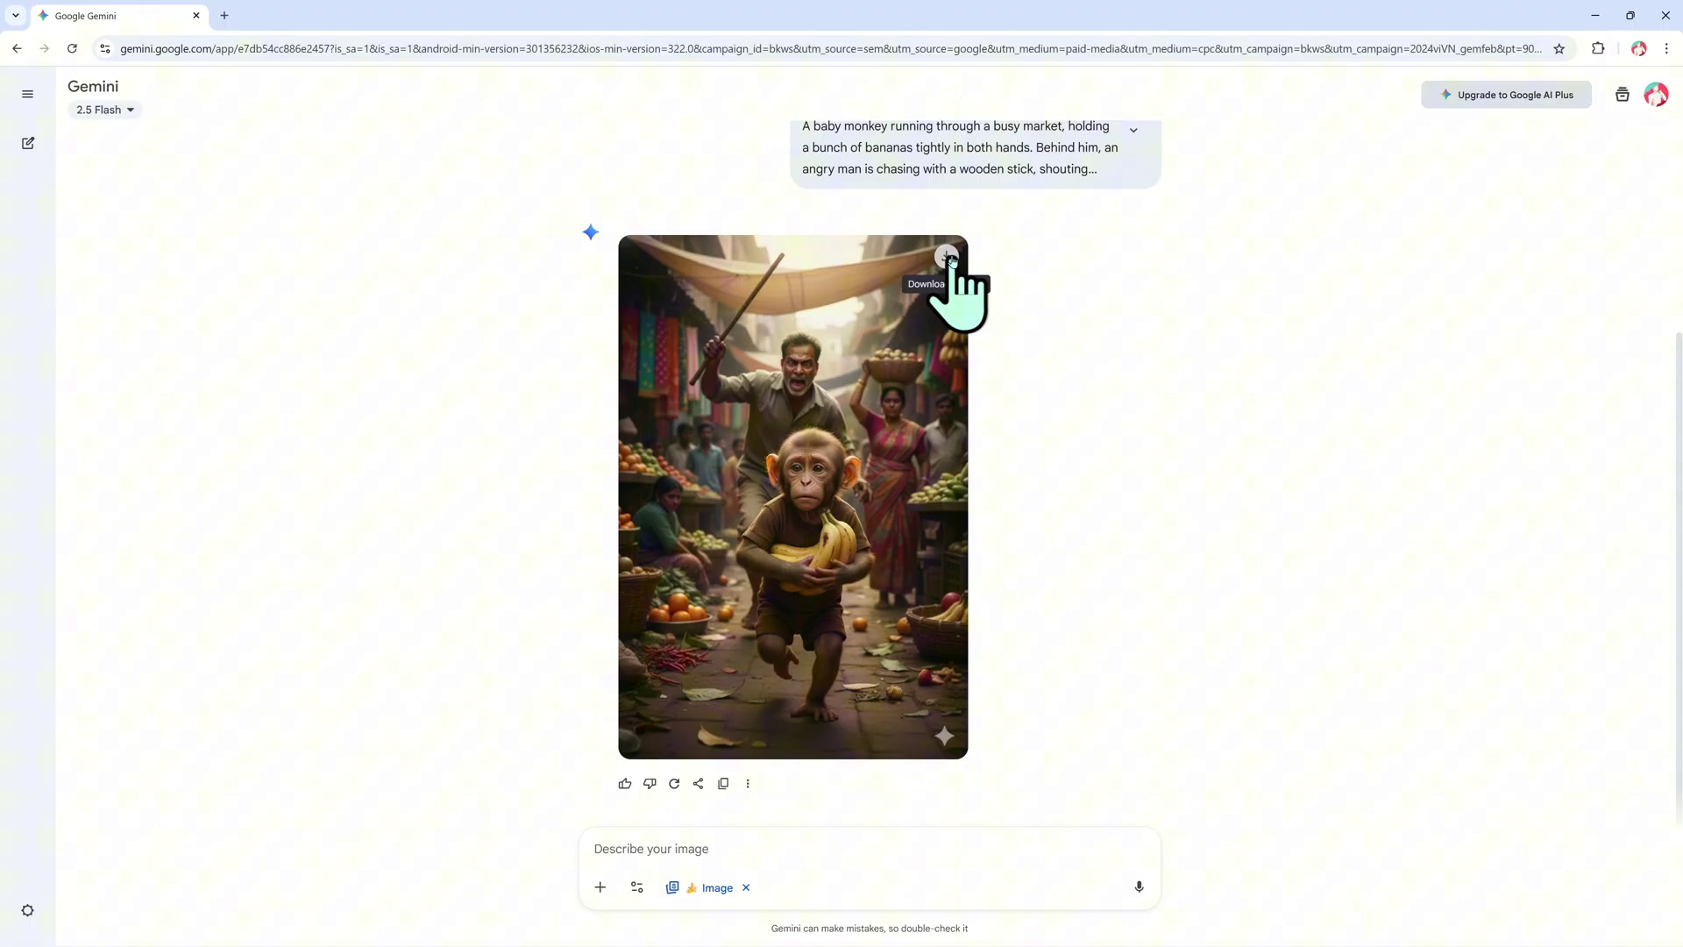
pyautogui.click(949, 258)
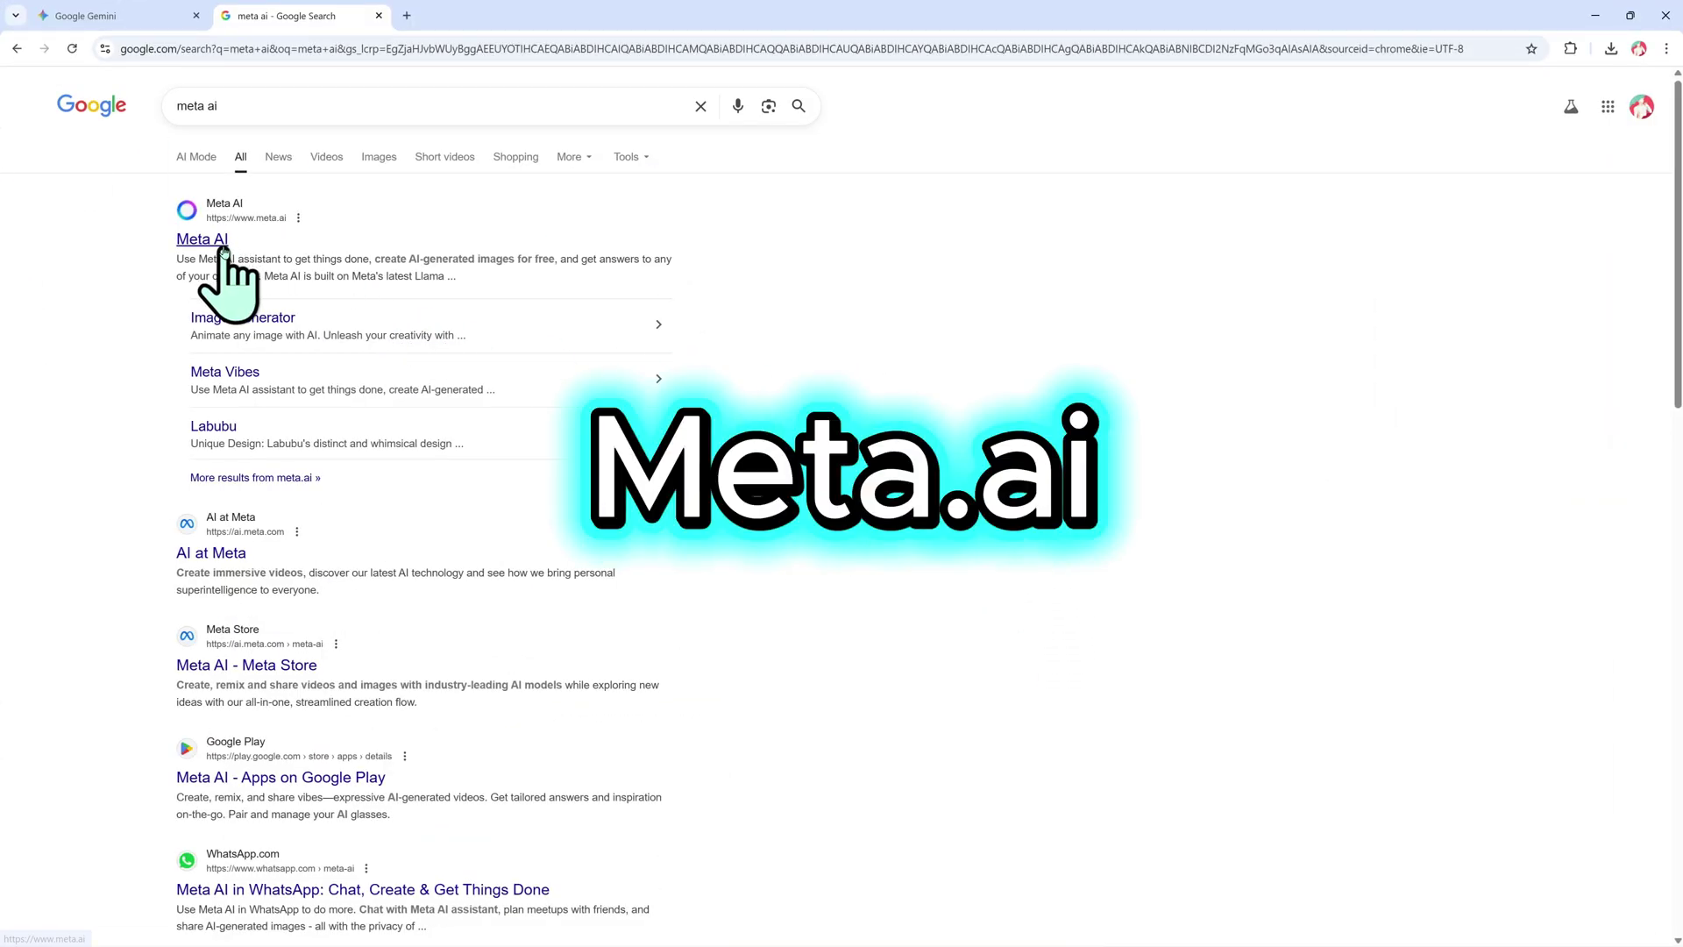
# - Open meta.ai from the search results and log in with the saved account
pyautogui.click(225, 250)
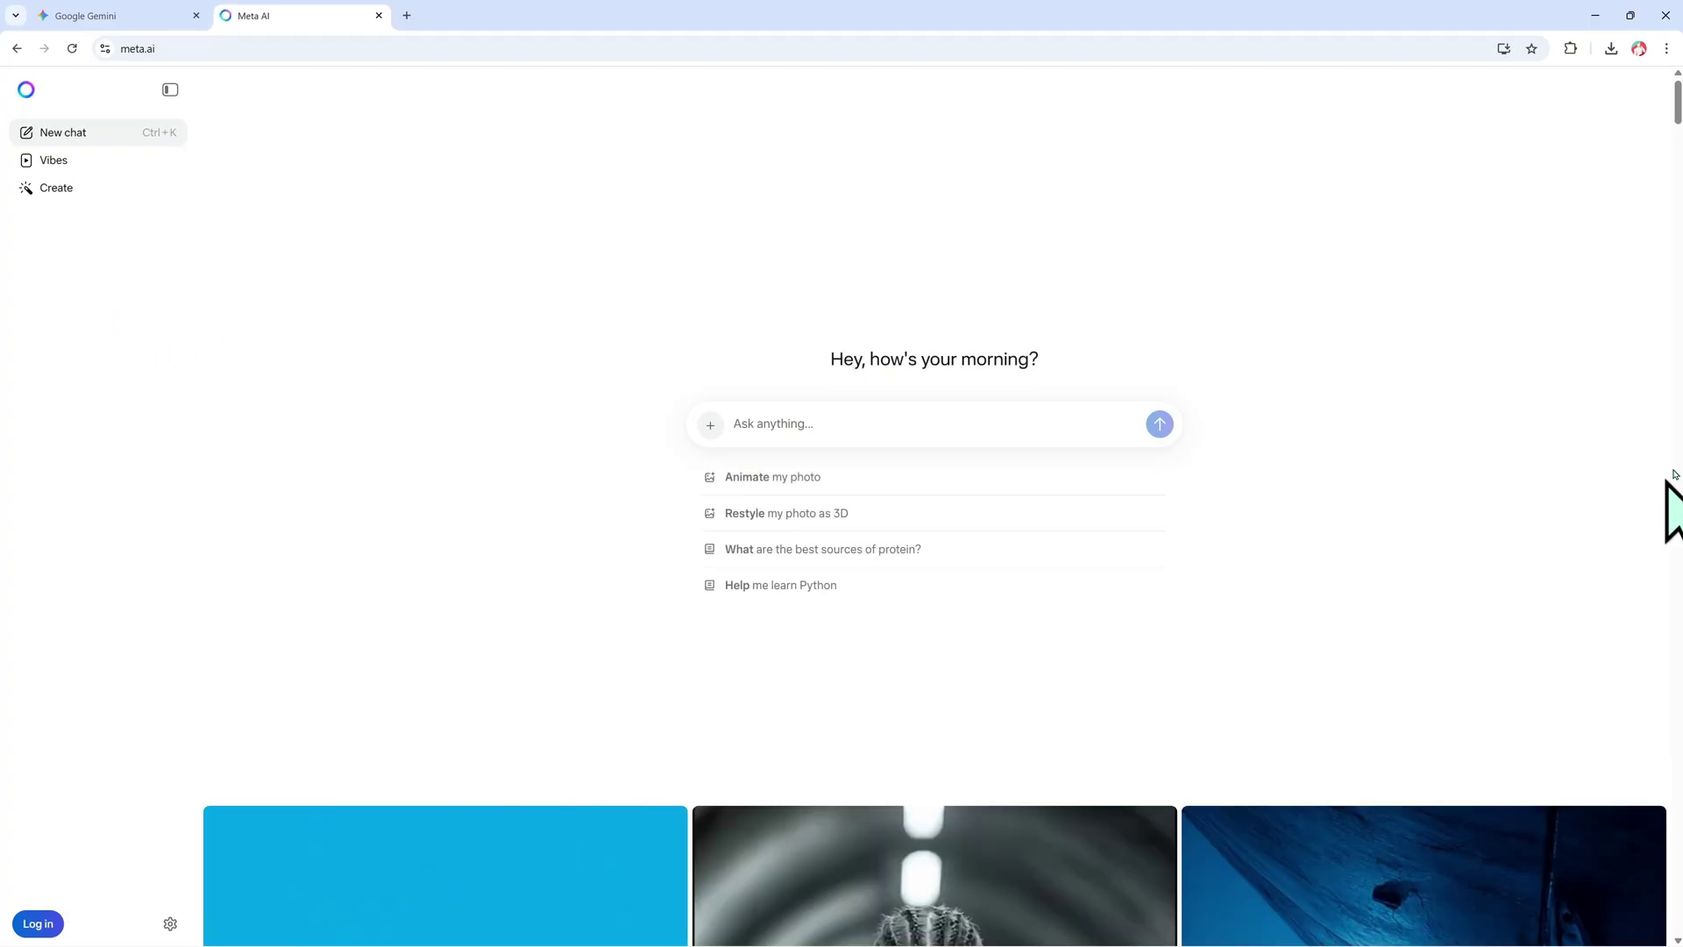
pyautogui.click(44, 920)
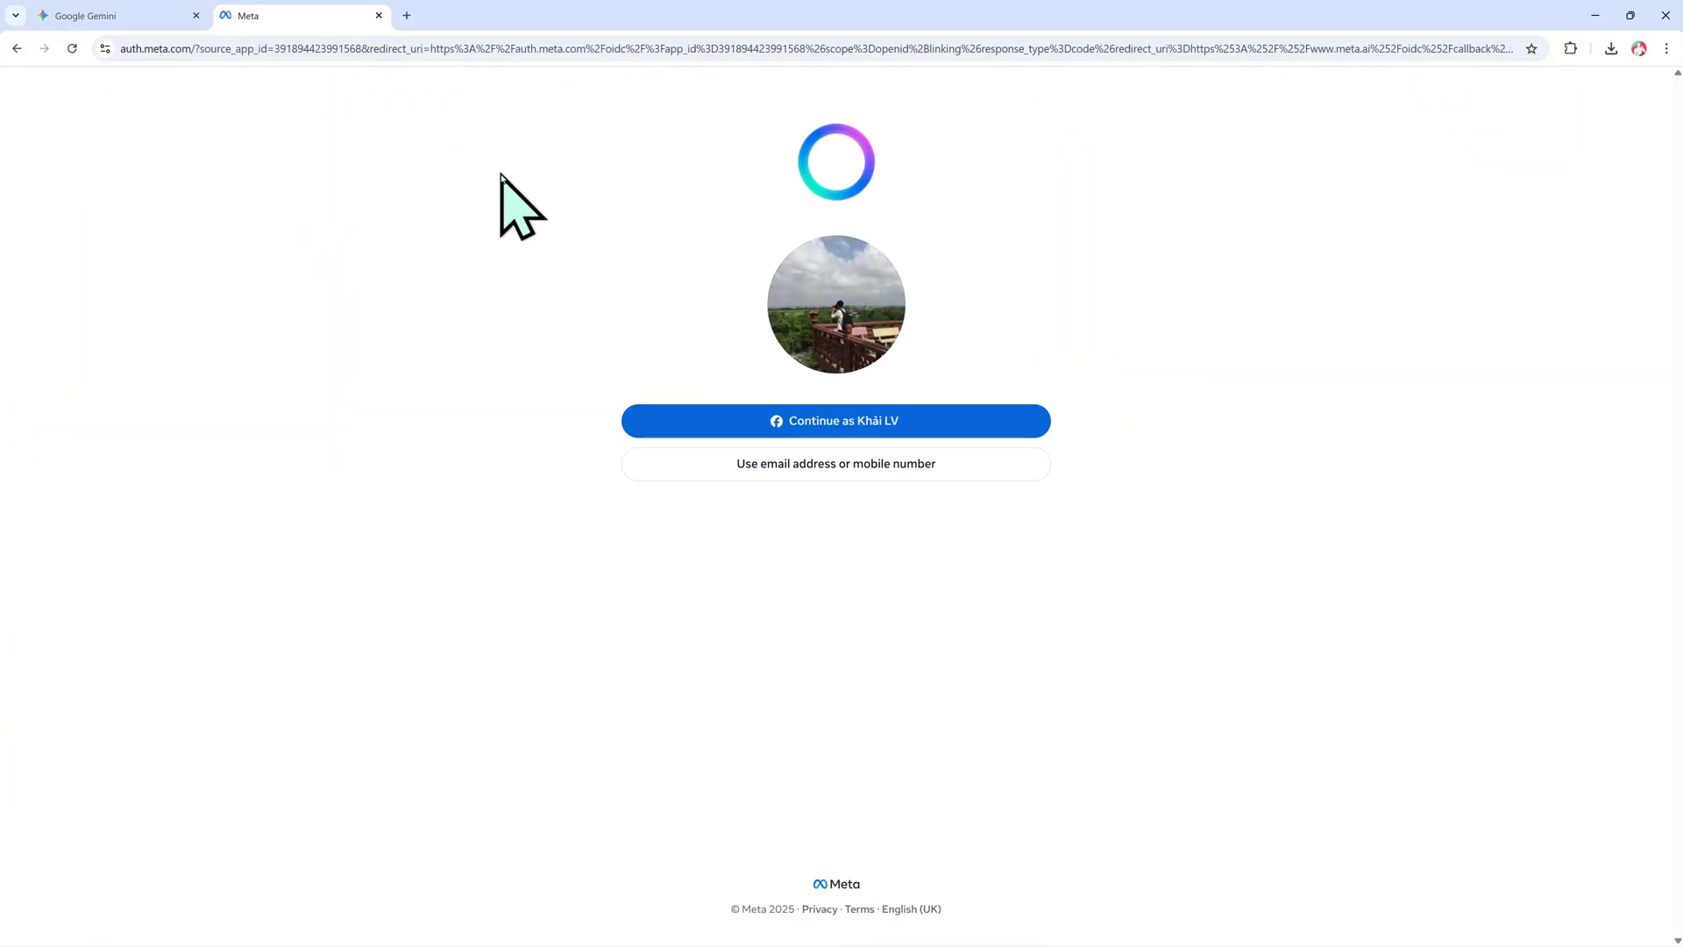
pyautogui.click(1039, 421)
pyautogui.click(195, 15)
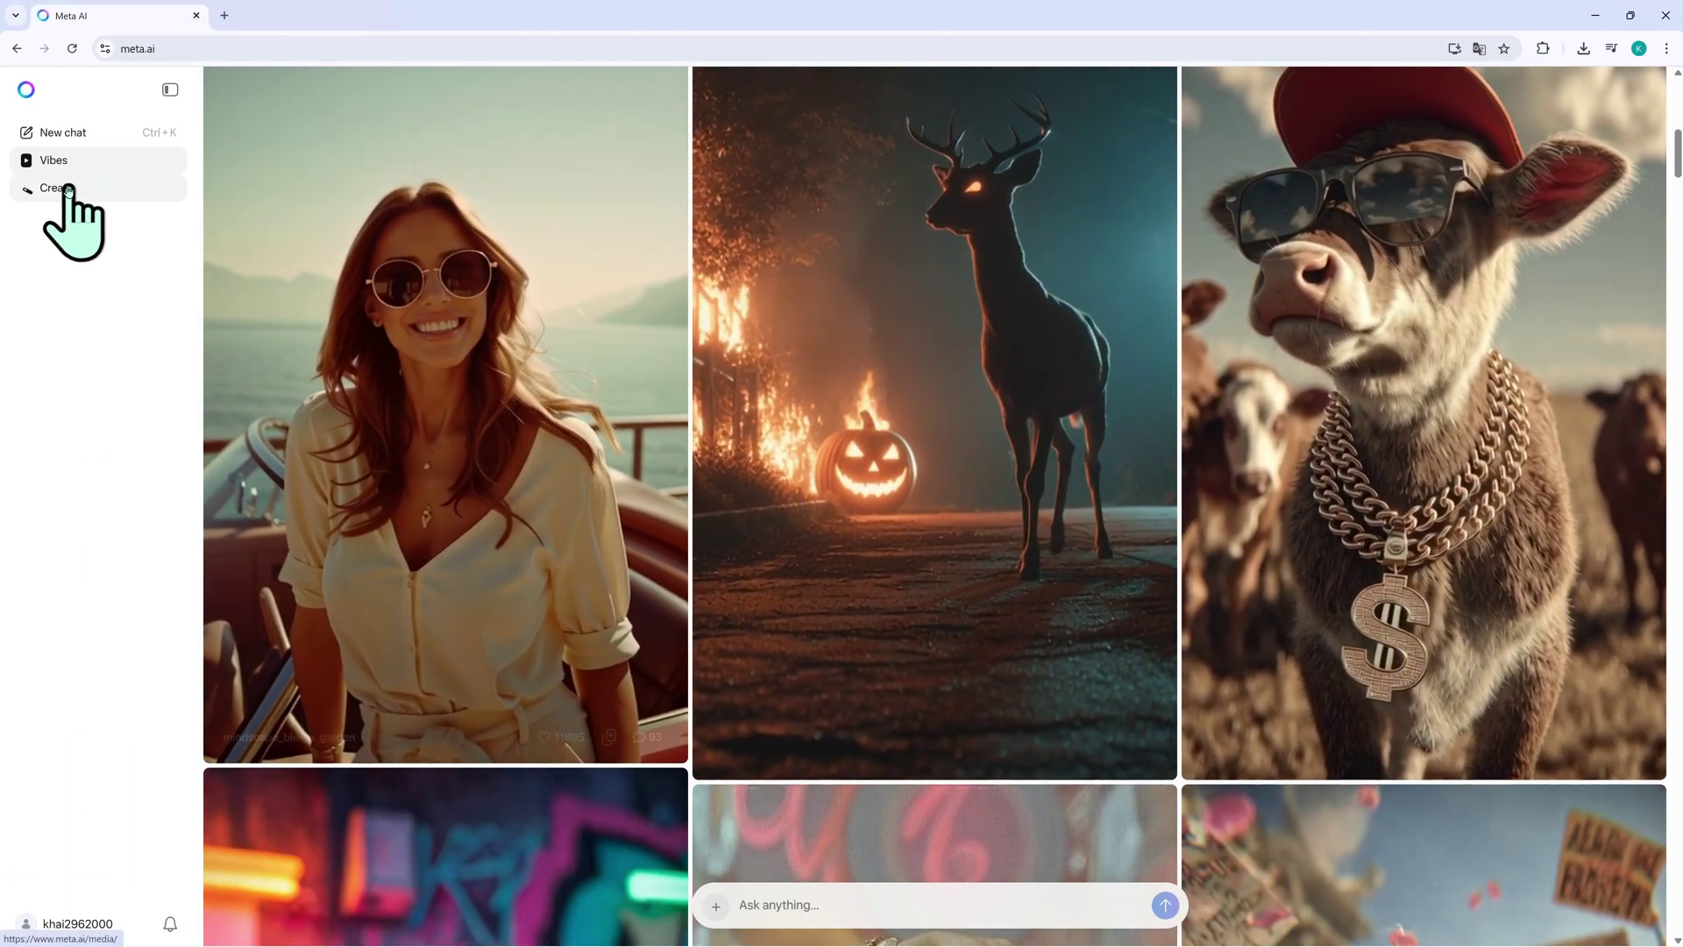
# - Animate the market-chase image as a Video of the man chasing the monkey
pyautogui.click(66, 191)
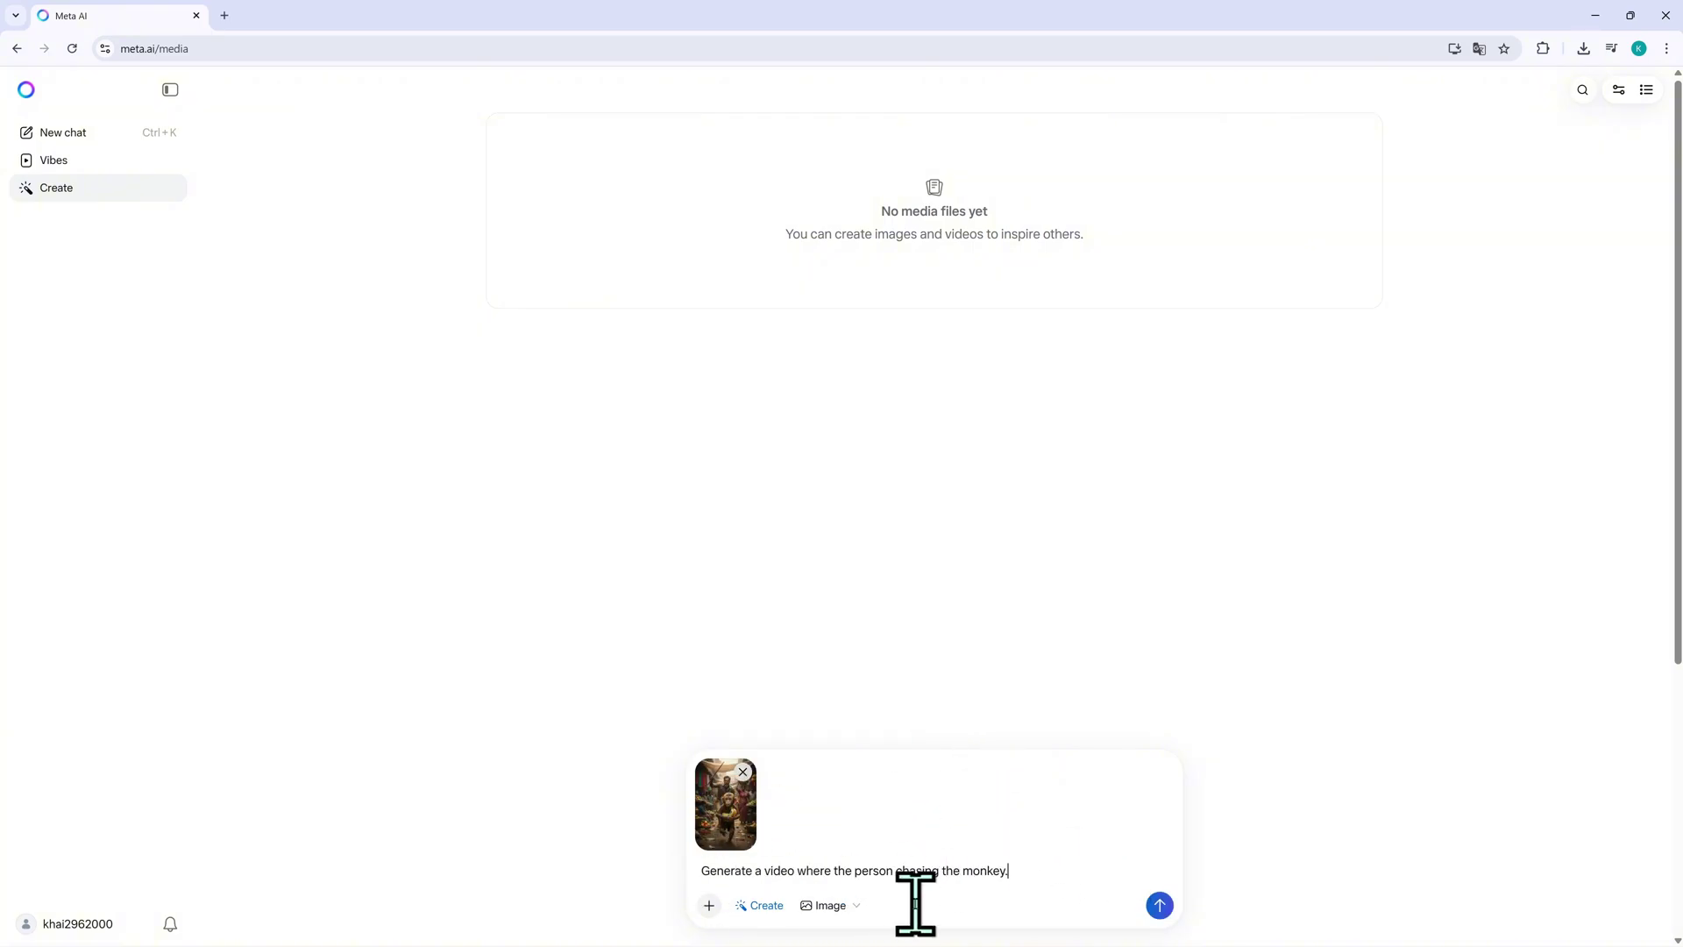
pyautogui.click(857, 919)
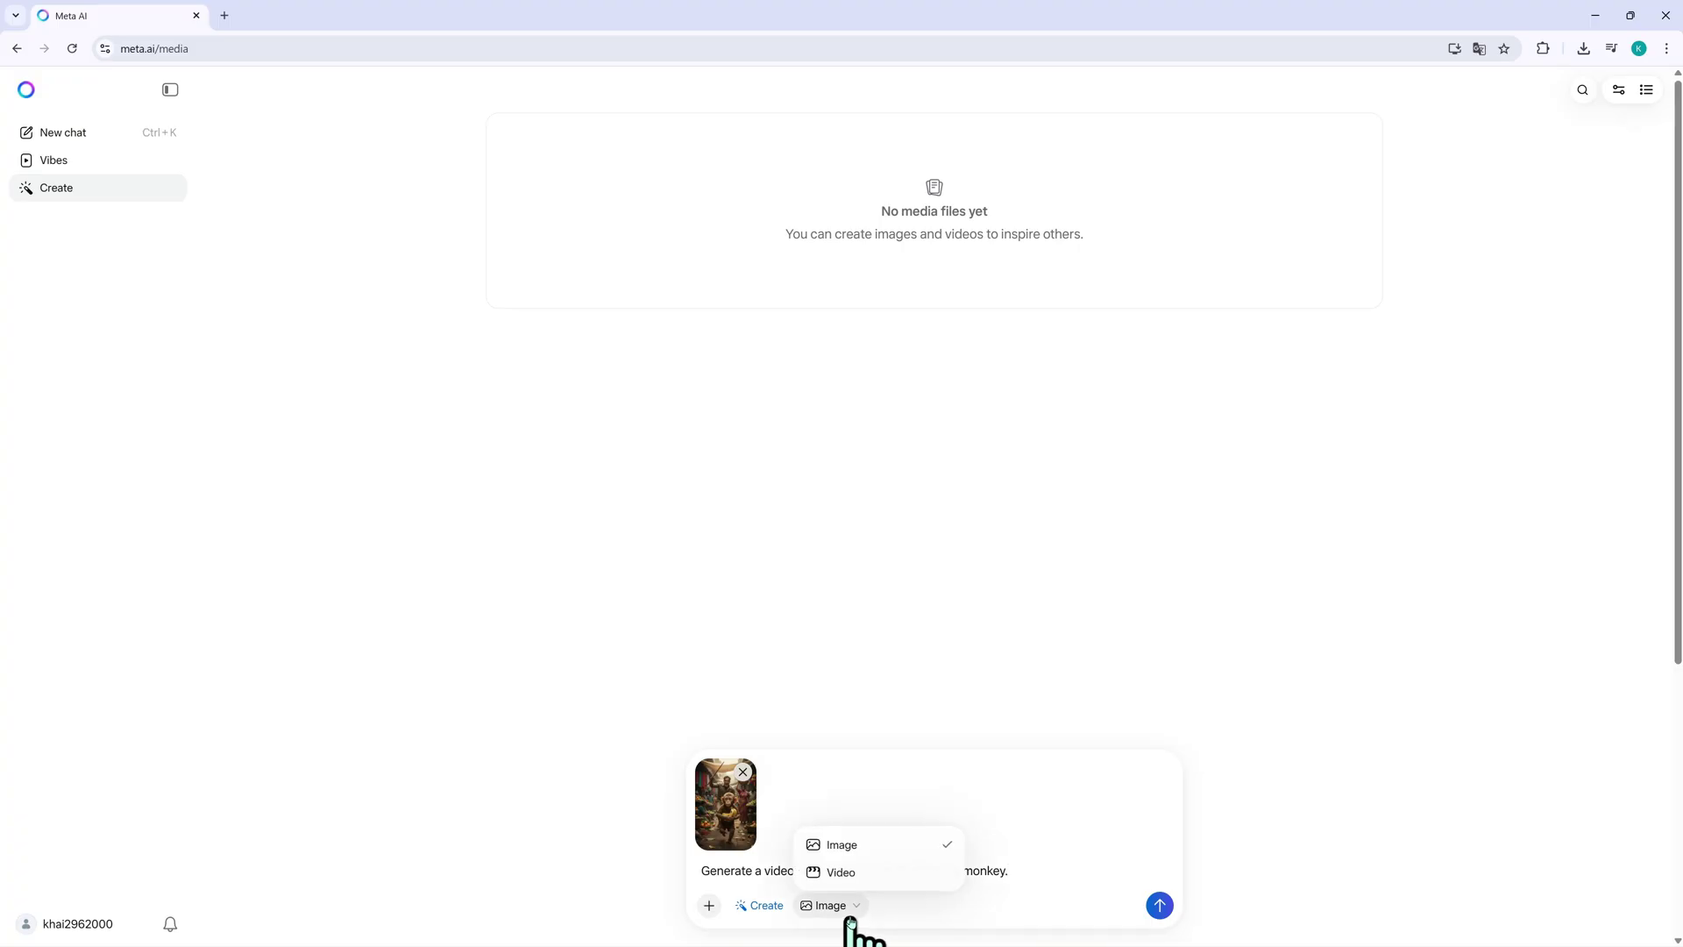
pyautogui.click(846, 873)
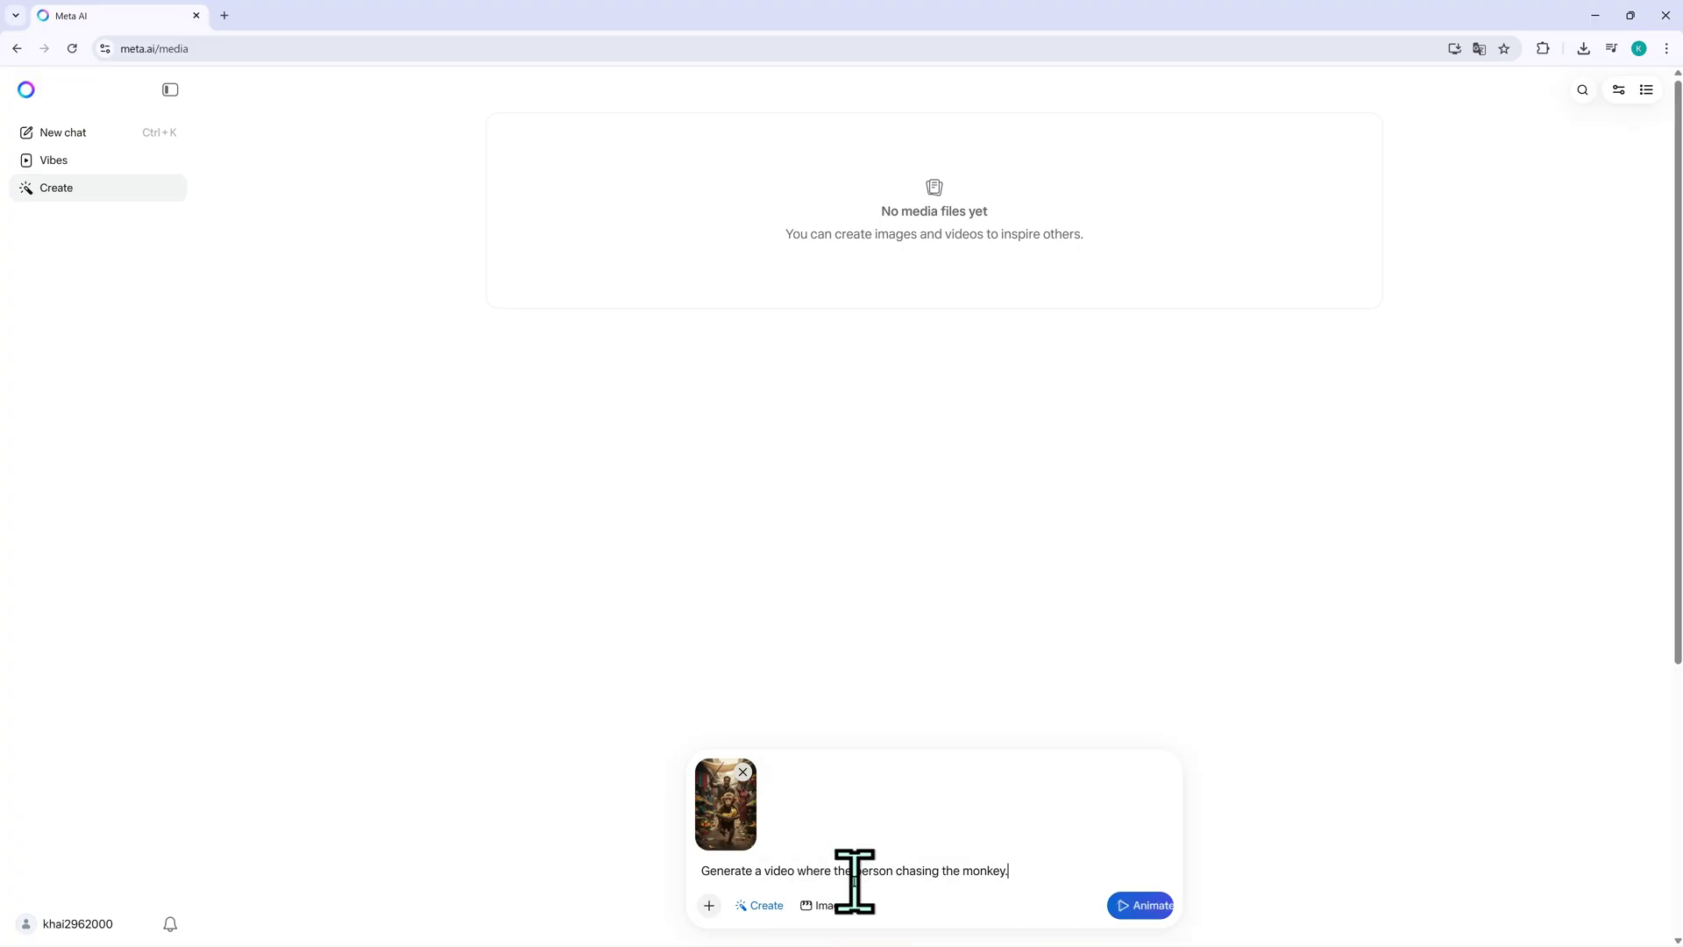
pyautogui.click(1124, 915)
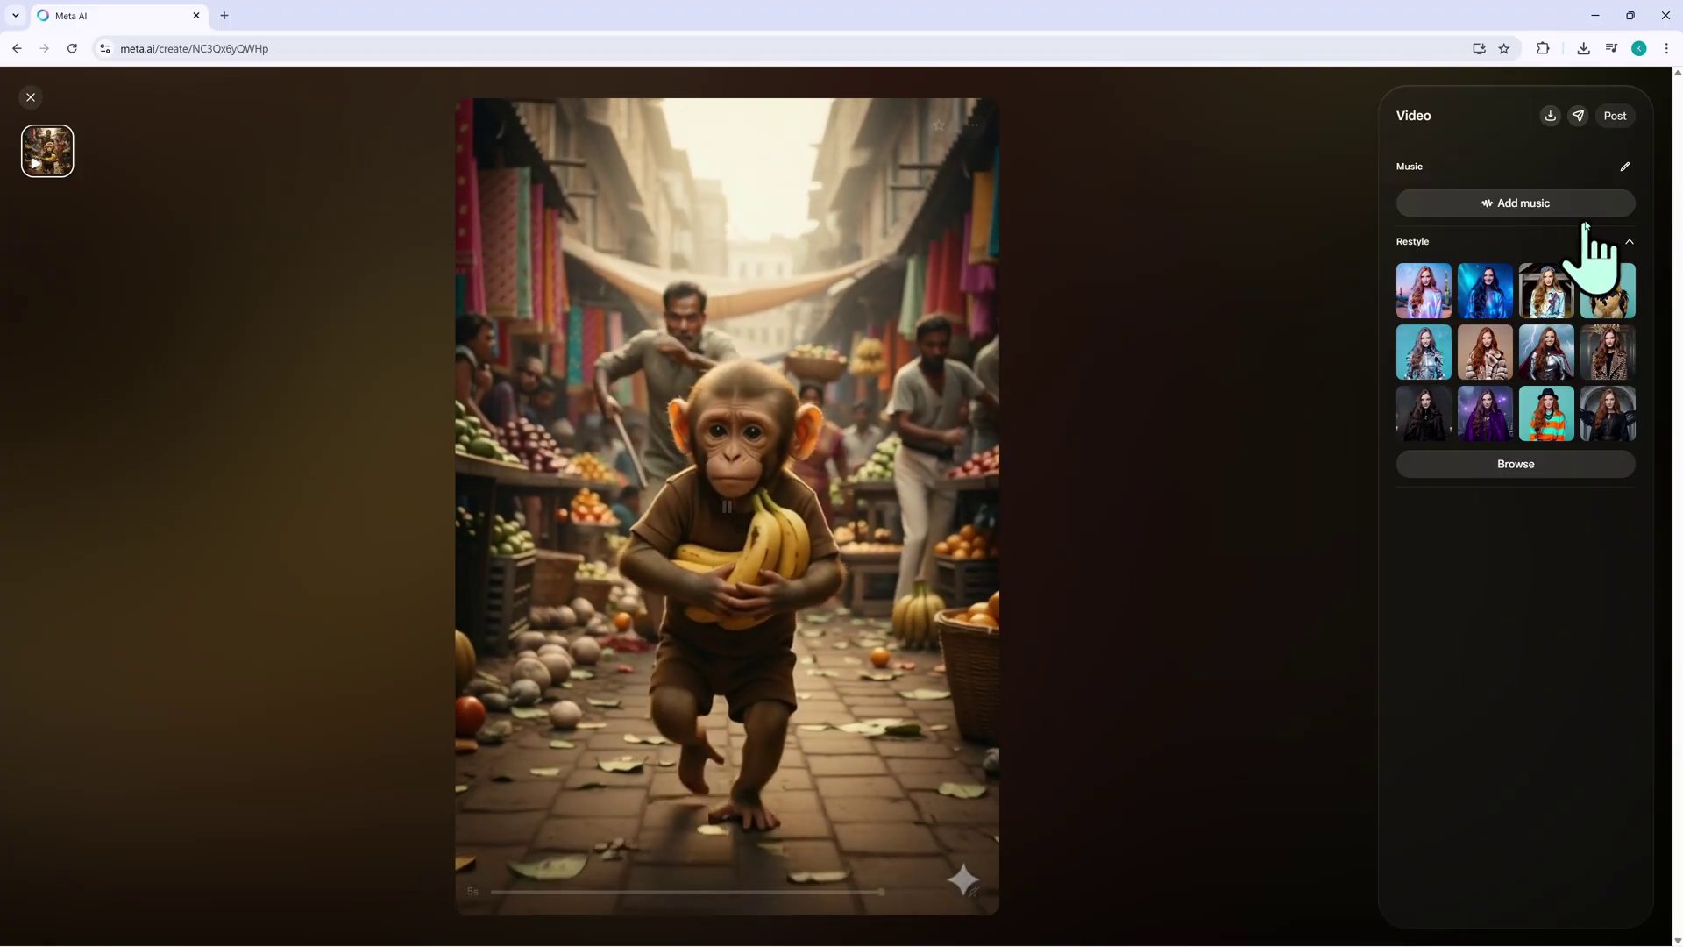
# - Save the banana-chase video as media.mp4 and animate the fish-carrying monkey chase image
pyautogui.click(1551, 116)
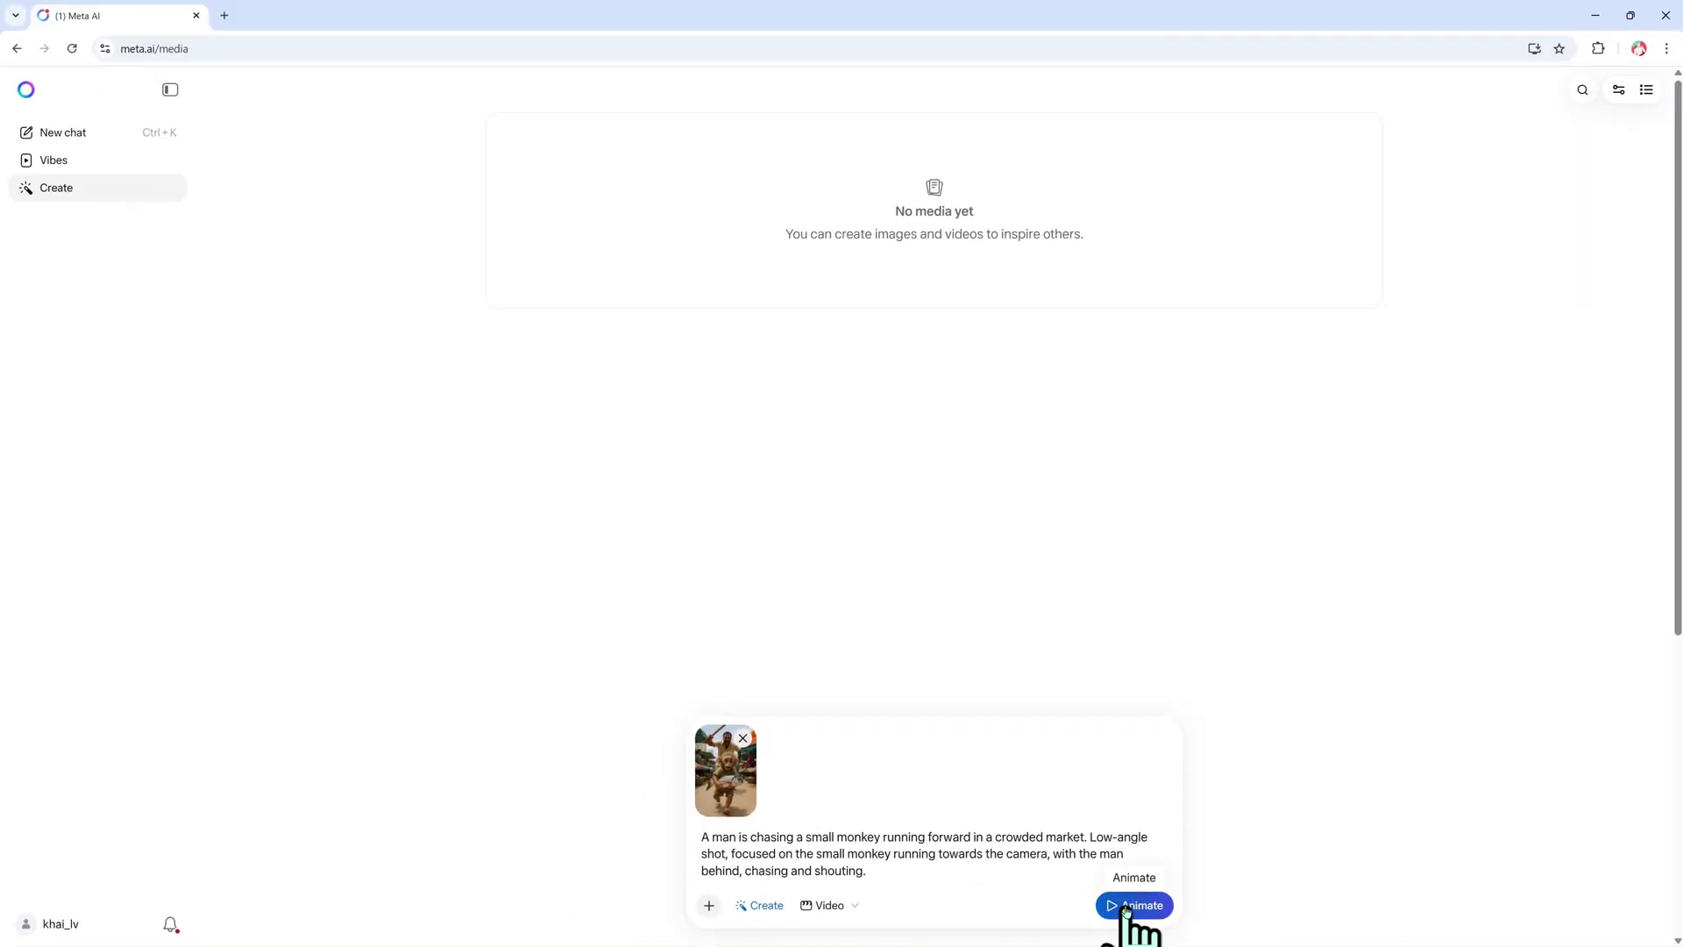
pyautogui.click(1126, 909)
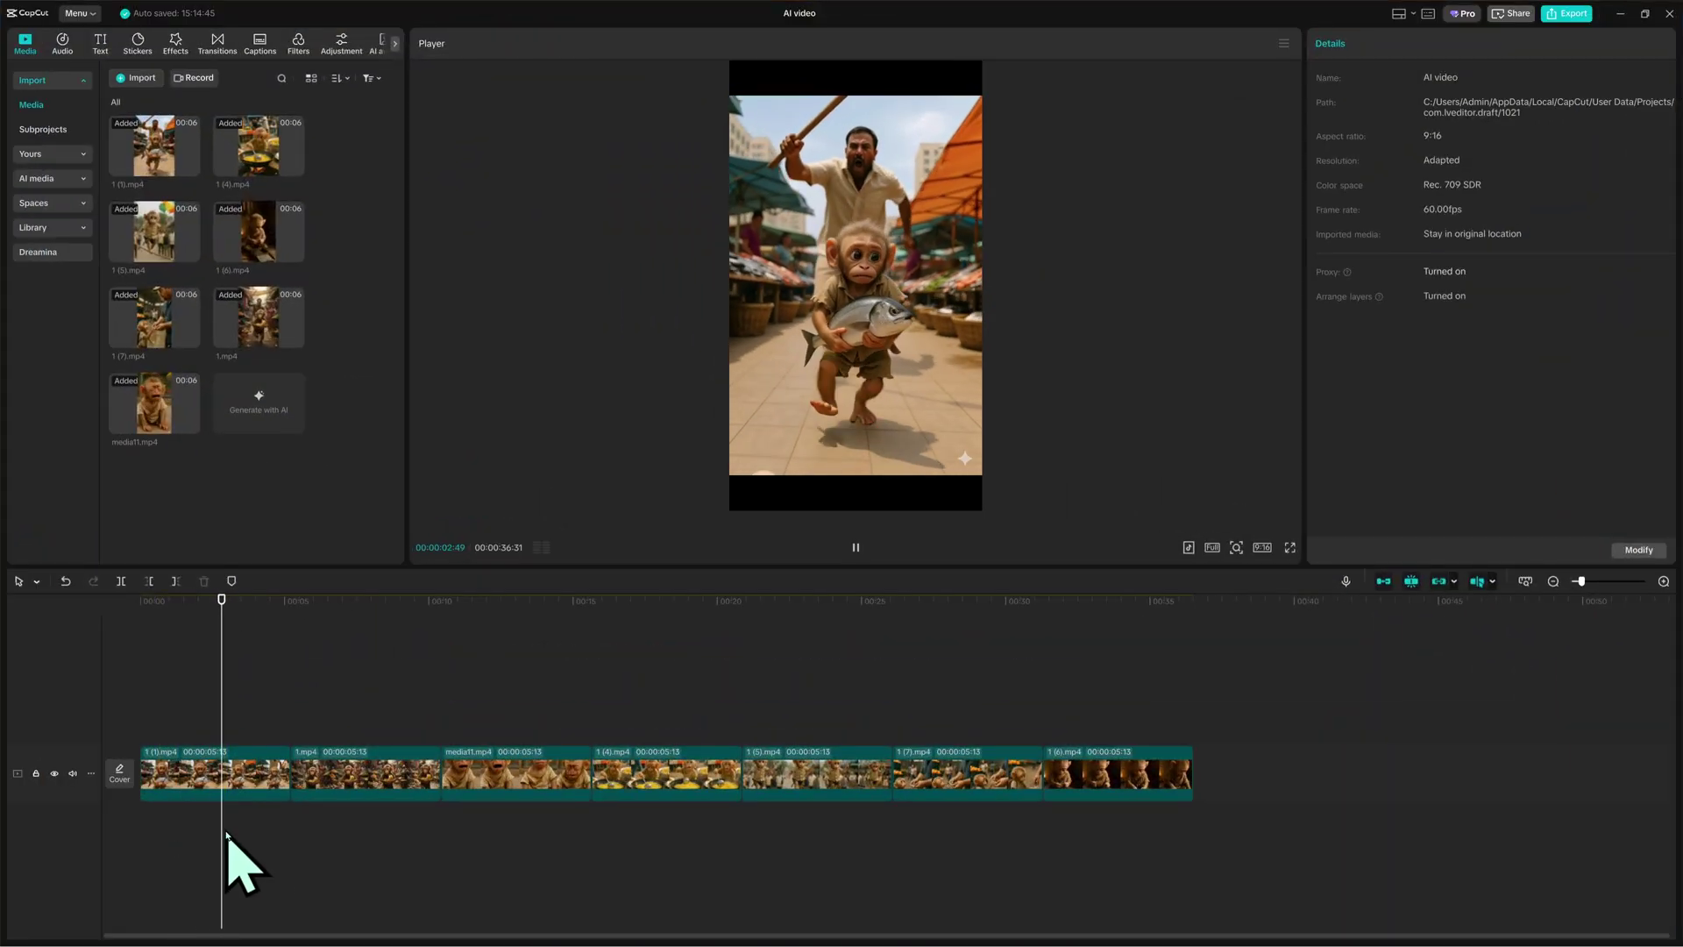
# - Select the first timeline clip, 1 (1).mp4, and show its Speed tab
pyautogui.click(248, 773)
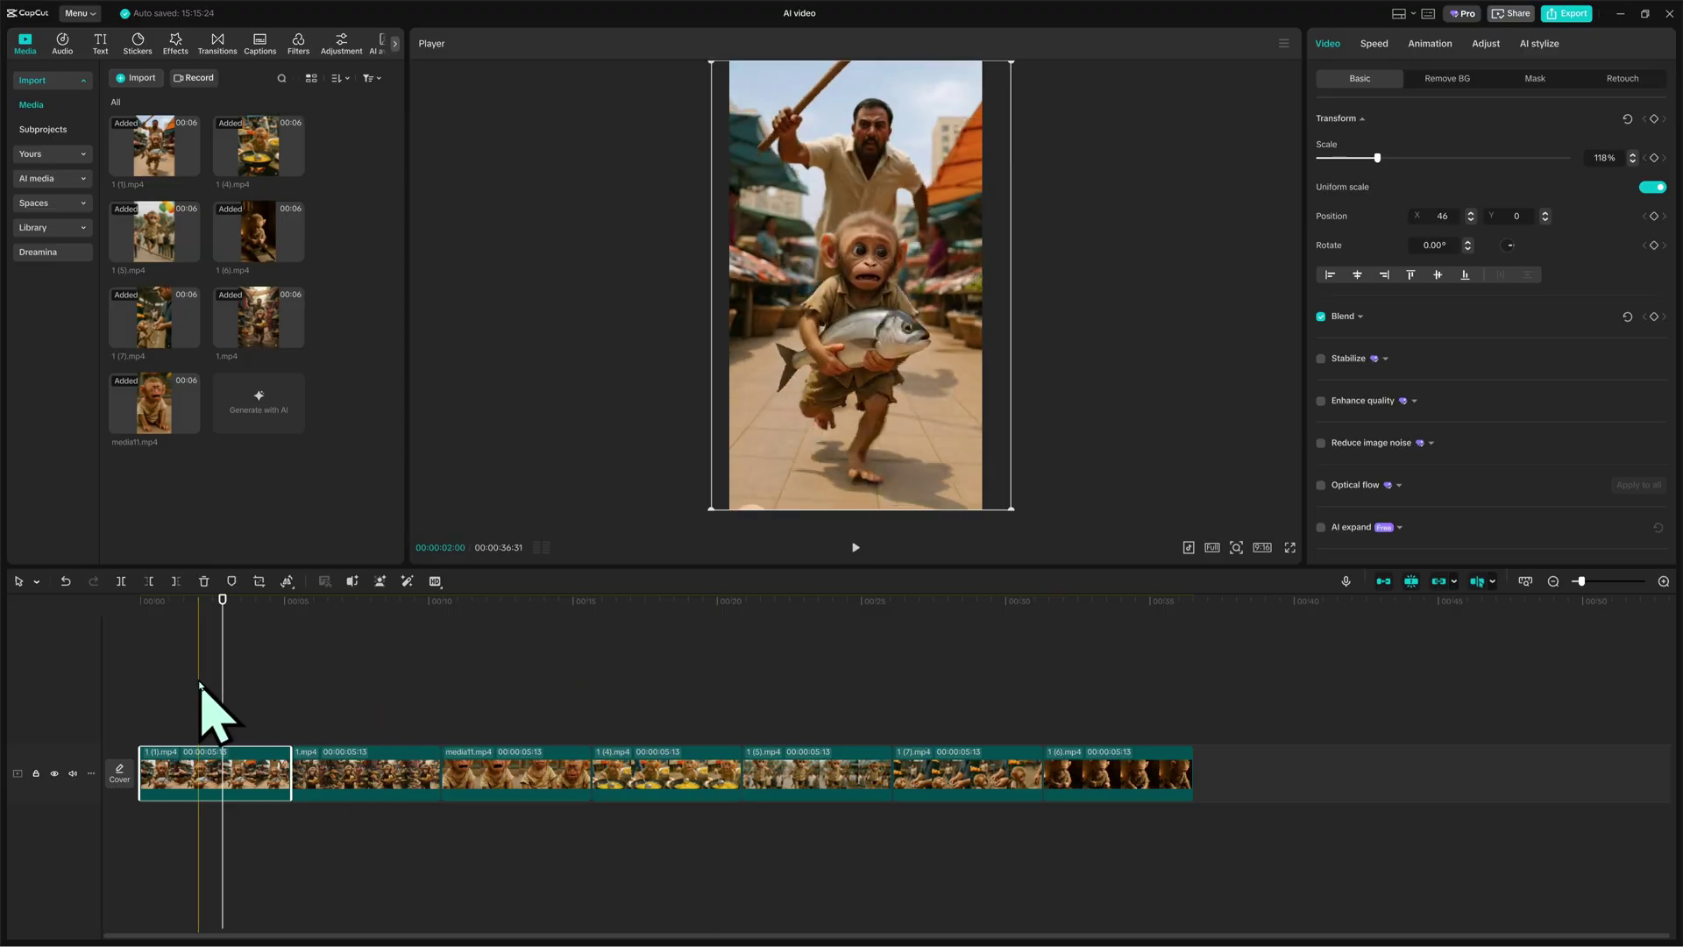
pyautogui.rightClick(227, 772)
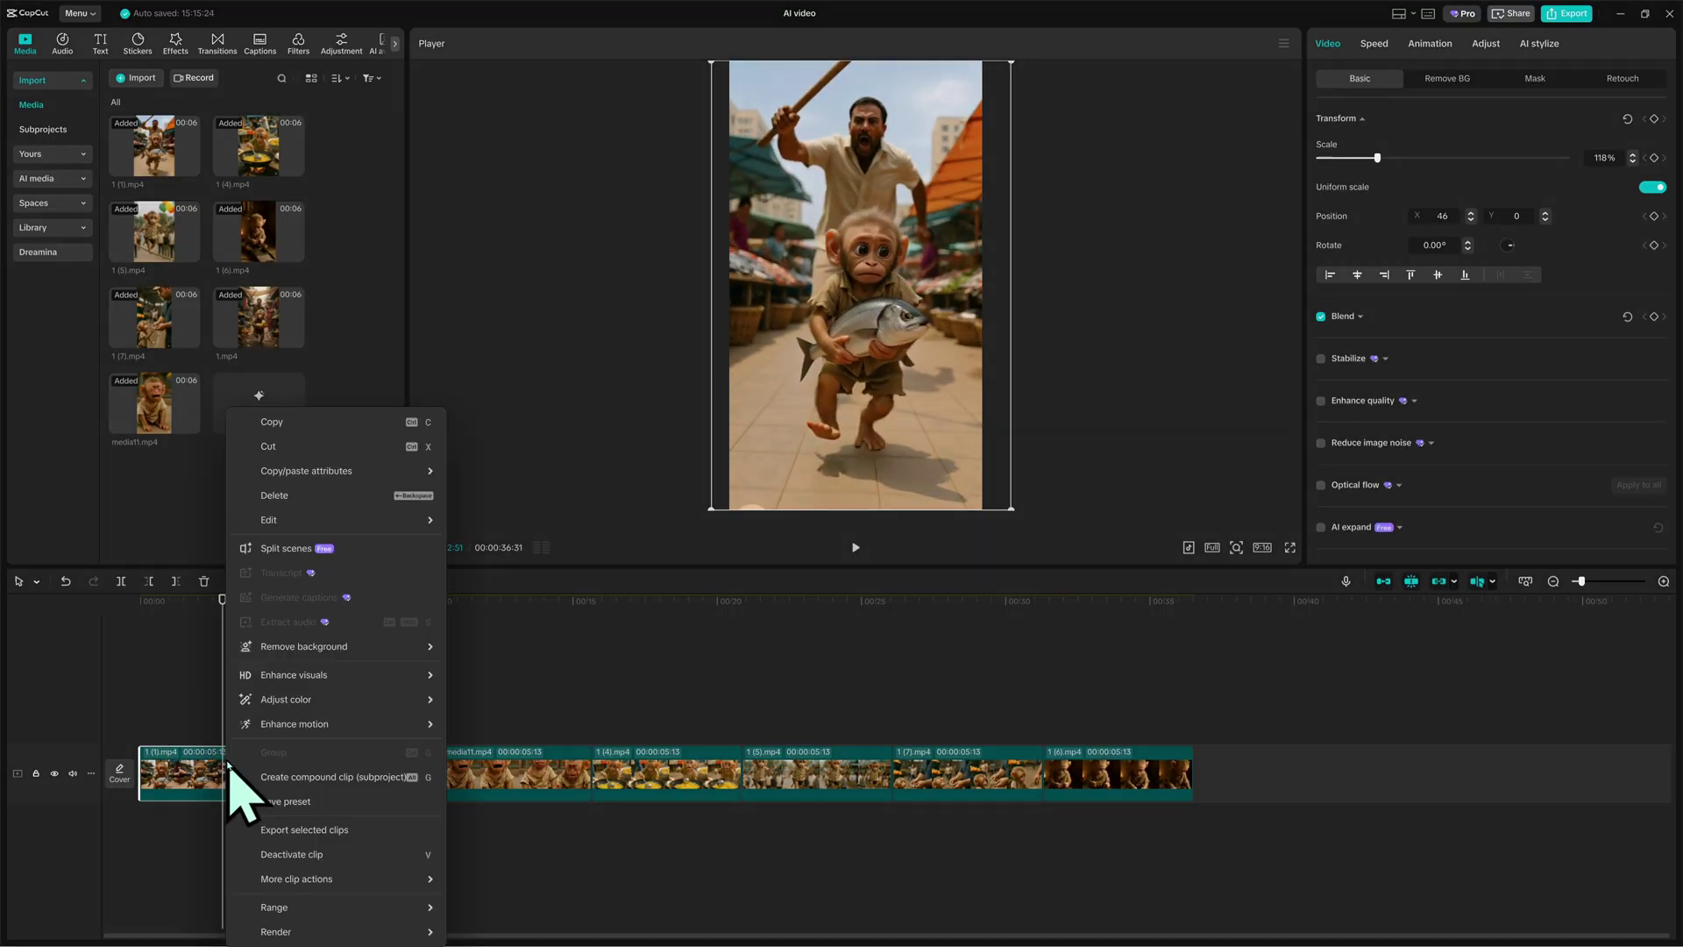
pyautogui.click(196, 789)
pyautogui.click(244, 787)
pyautogui.click(238, 789)
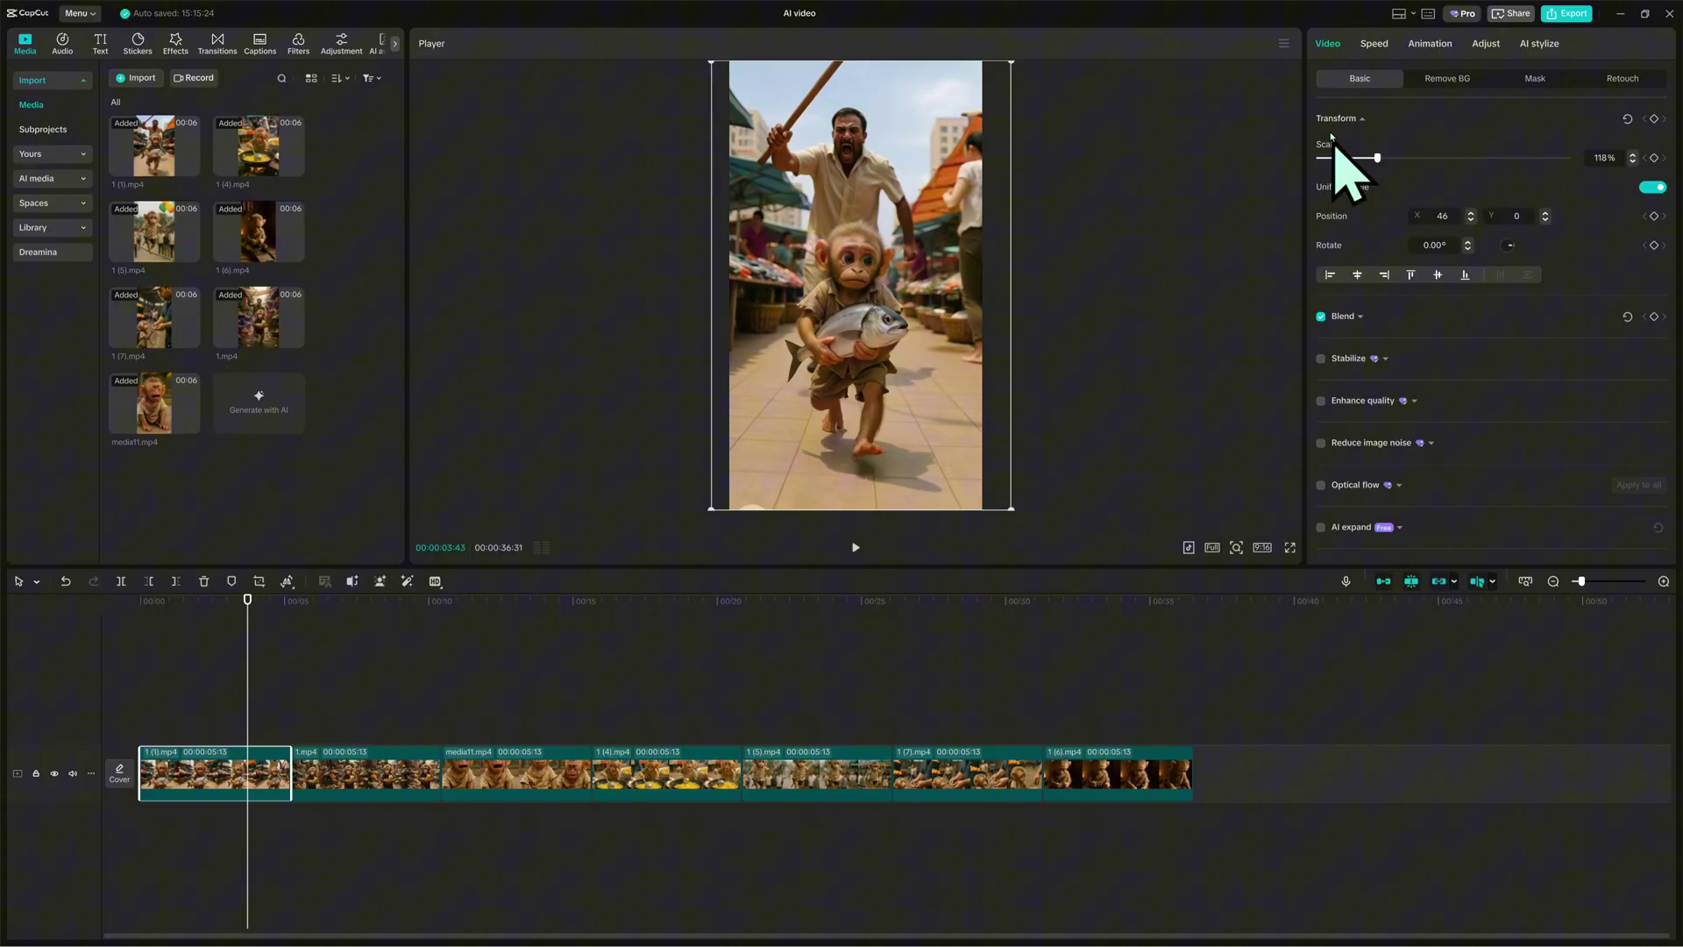
pyautogui.click(1375, 44)
# - Speed the first two clips up to 1.6x, enlarging the second, and preview the result
pyautogui.moveTo(1407, 153); pyautogui.dragTo(1408, 154)
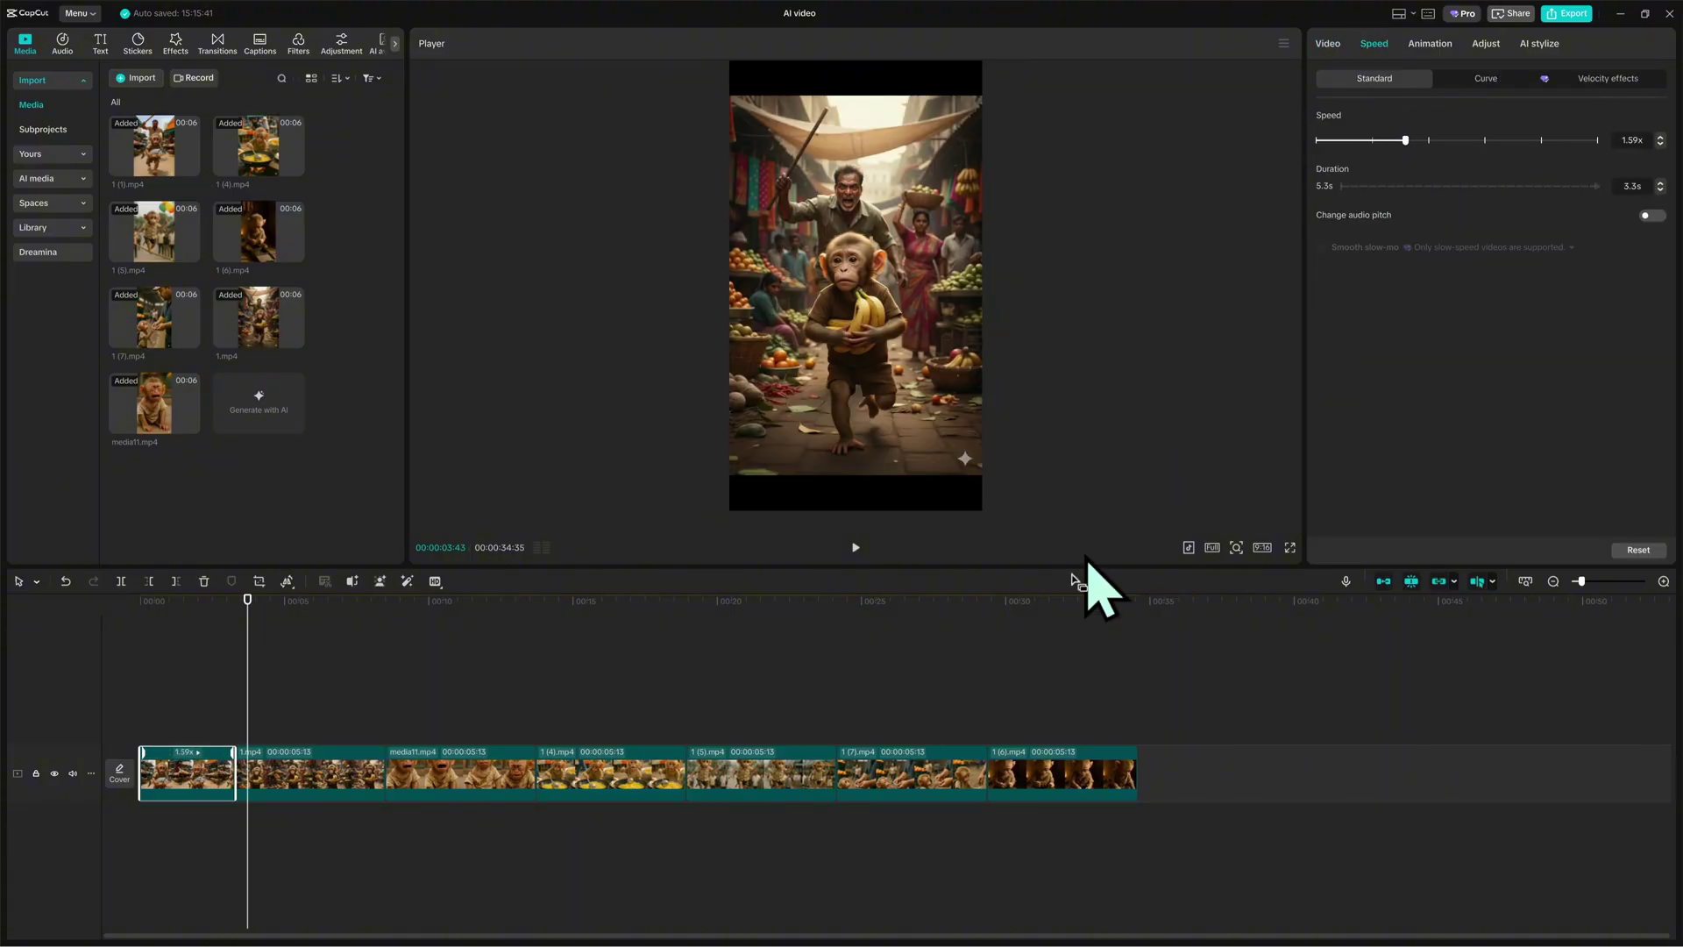
pyautogui.click(148, 845)
pyautogui.press('space')
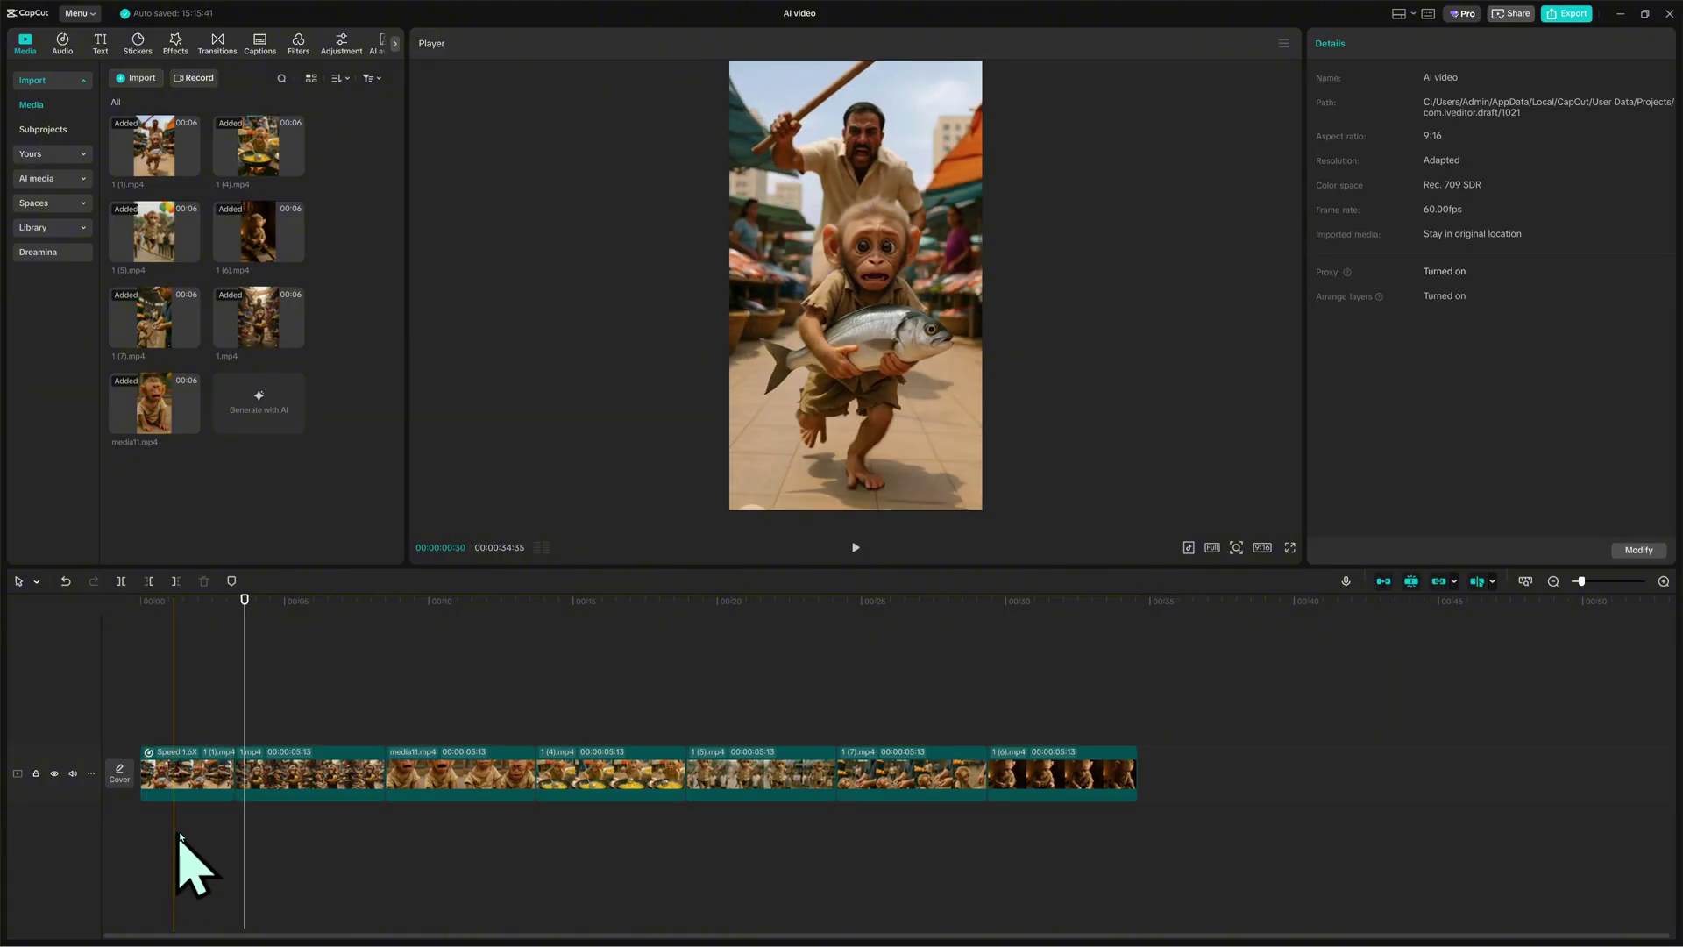
pyautogui.click(290, 783)
pyautogui.moveTo(1008, 523); pyautogui.dragTo(925, 432)
pyautogui.click(1376, 44)
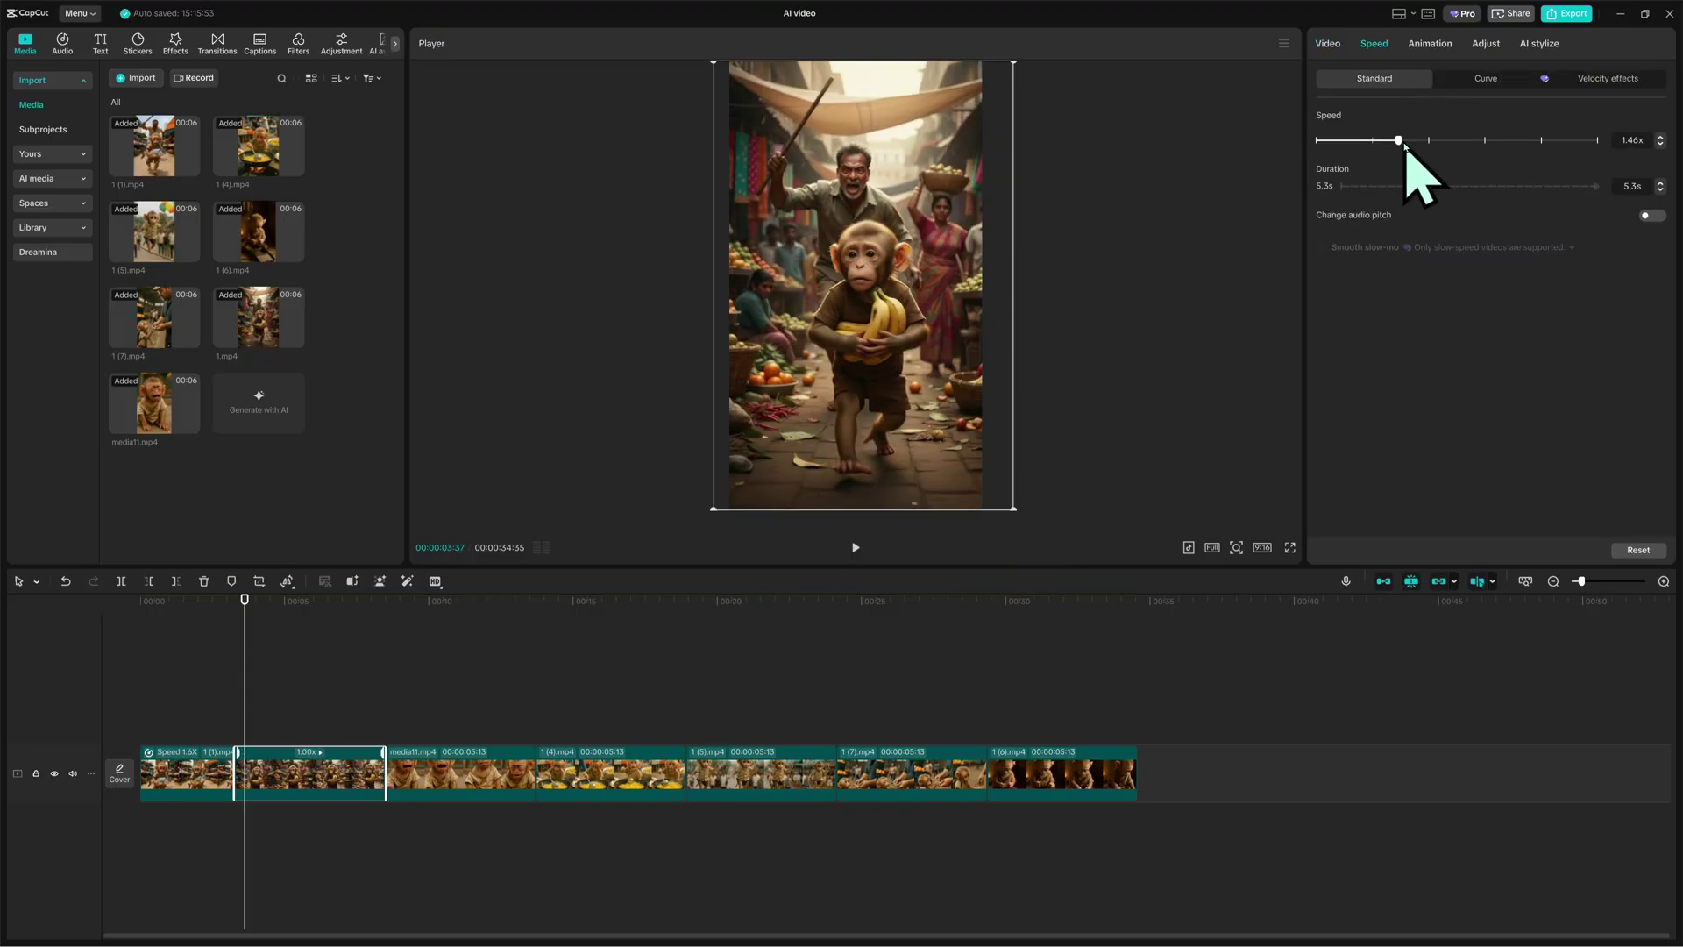
pyautogui.moveTo(1404, 144); pyautogui.dragTo(1408, 144)
pyautogui.click(217, 837)
pyautogui.press('space')
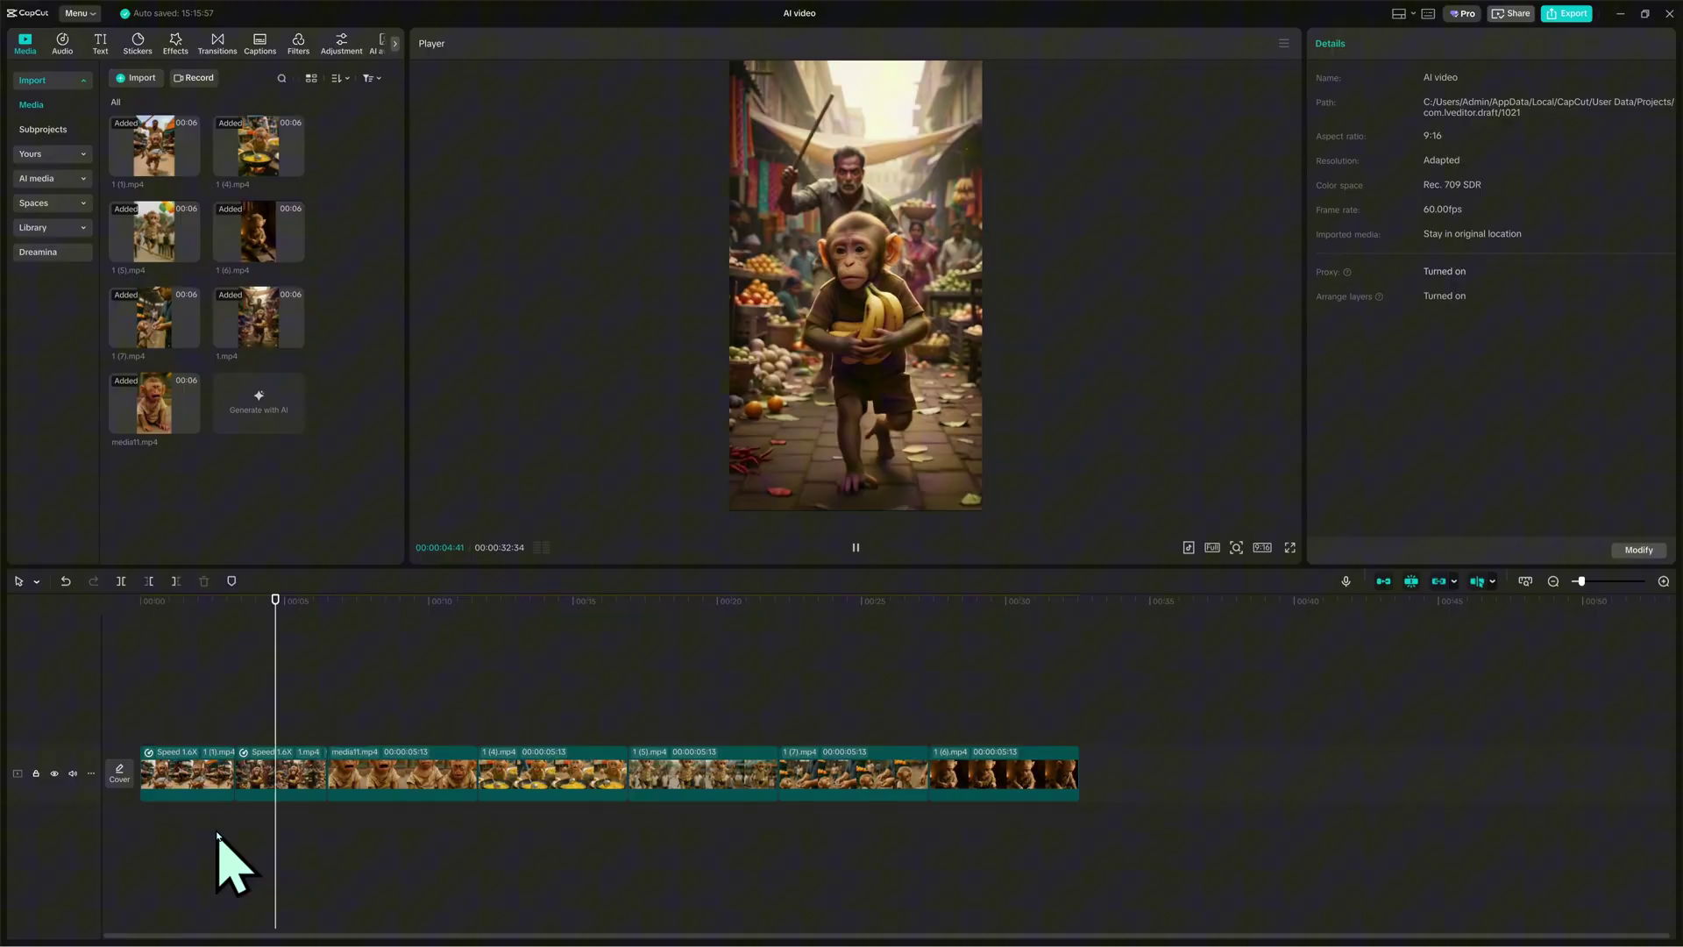
pyautogui.press('space')
# - Enlarge the crying monkey clip to 111%, shift it right, and speed it to about 1.6x
pyautogui.click(429, 774)
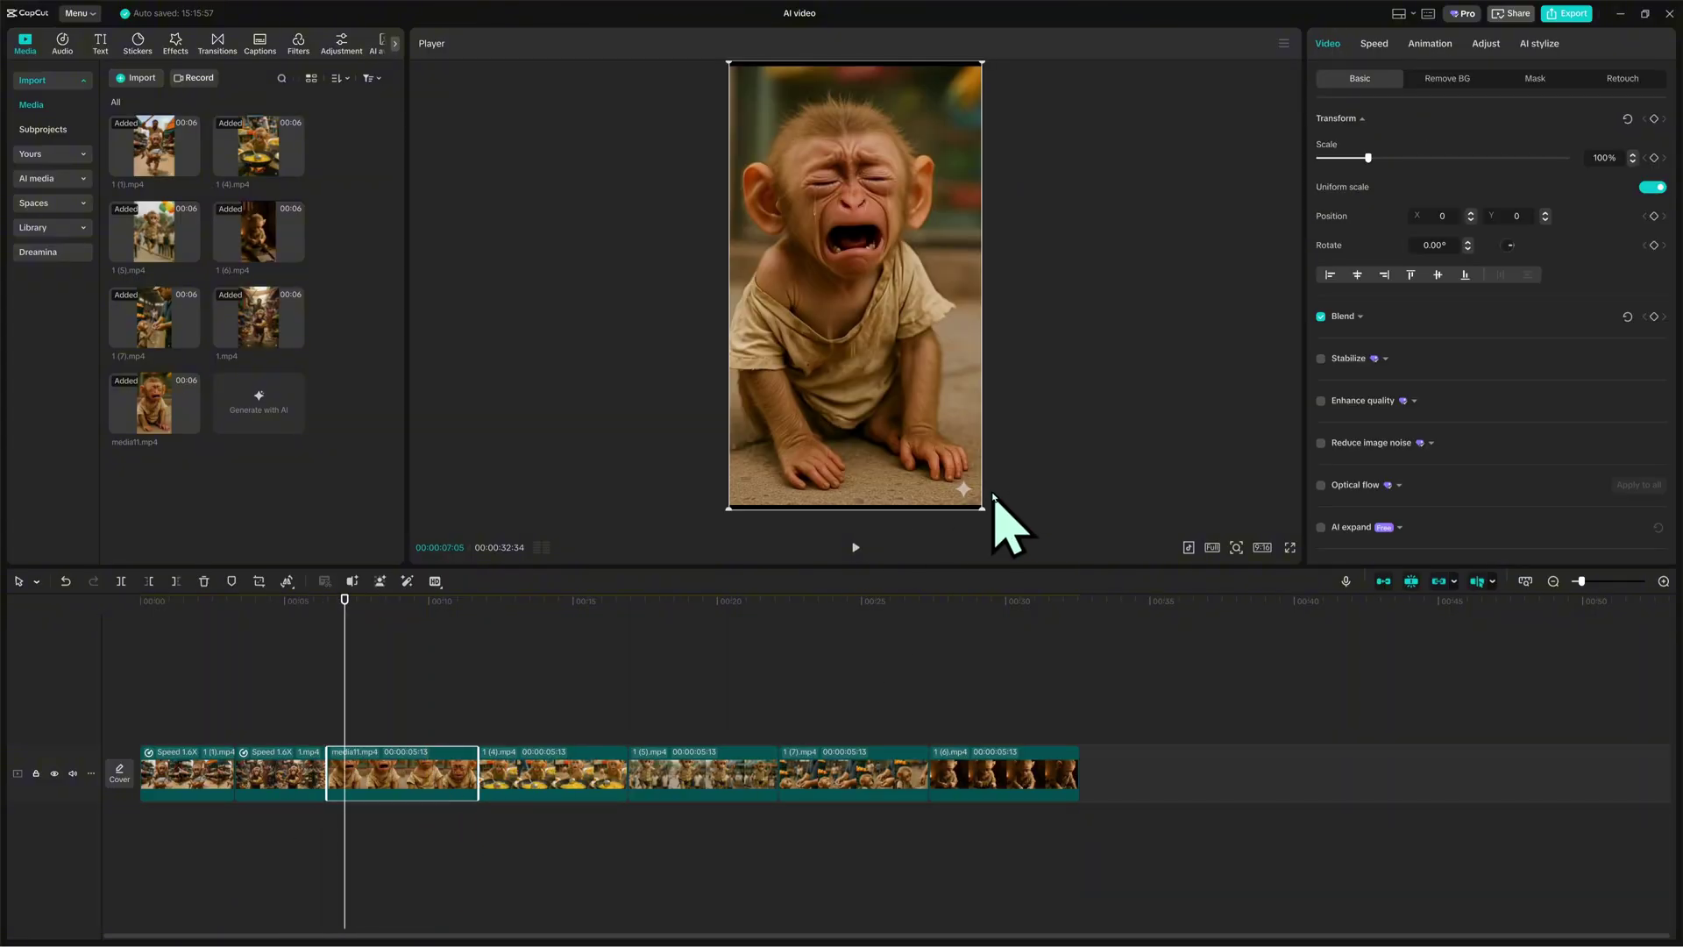
pyautogui.moveTo(993, 495); pyautogui.dragTo(1015, 556)
pyautogui.moveTo(912, 462); pyautogui.dragTo(932, 470)
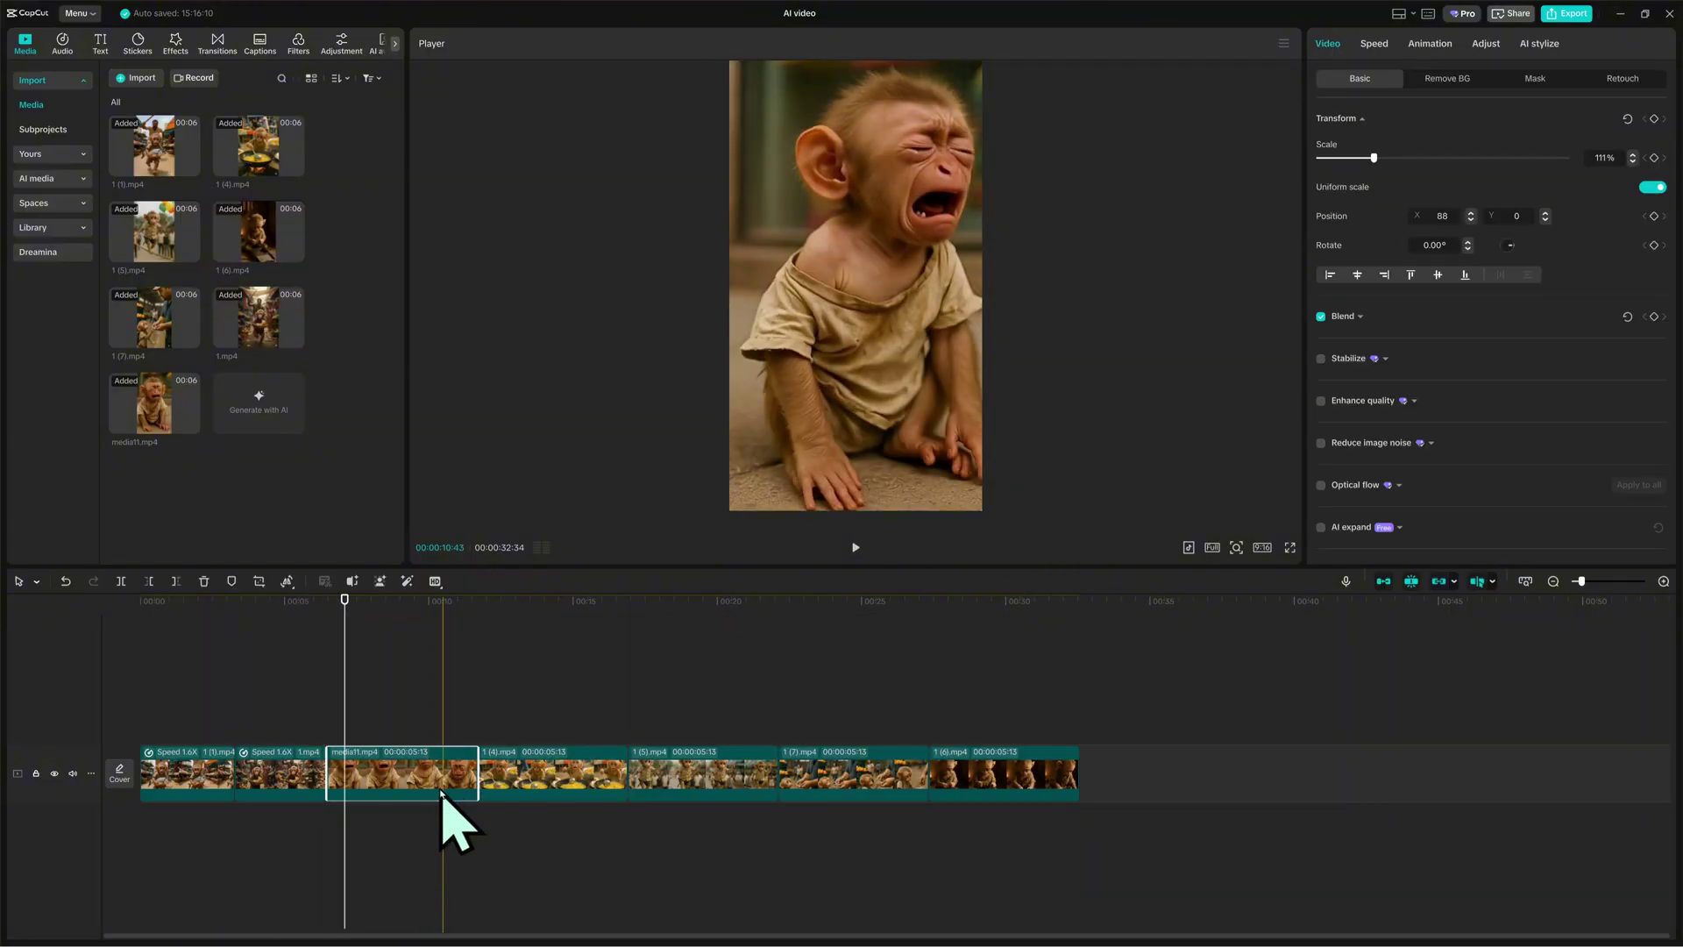
pyautogui.click(1374, 43)
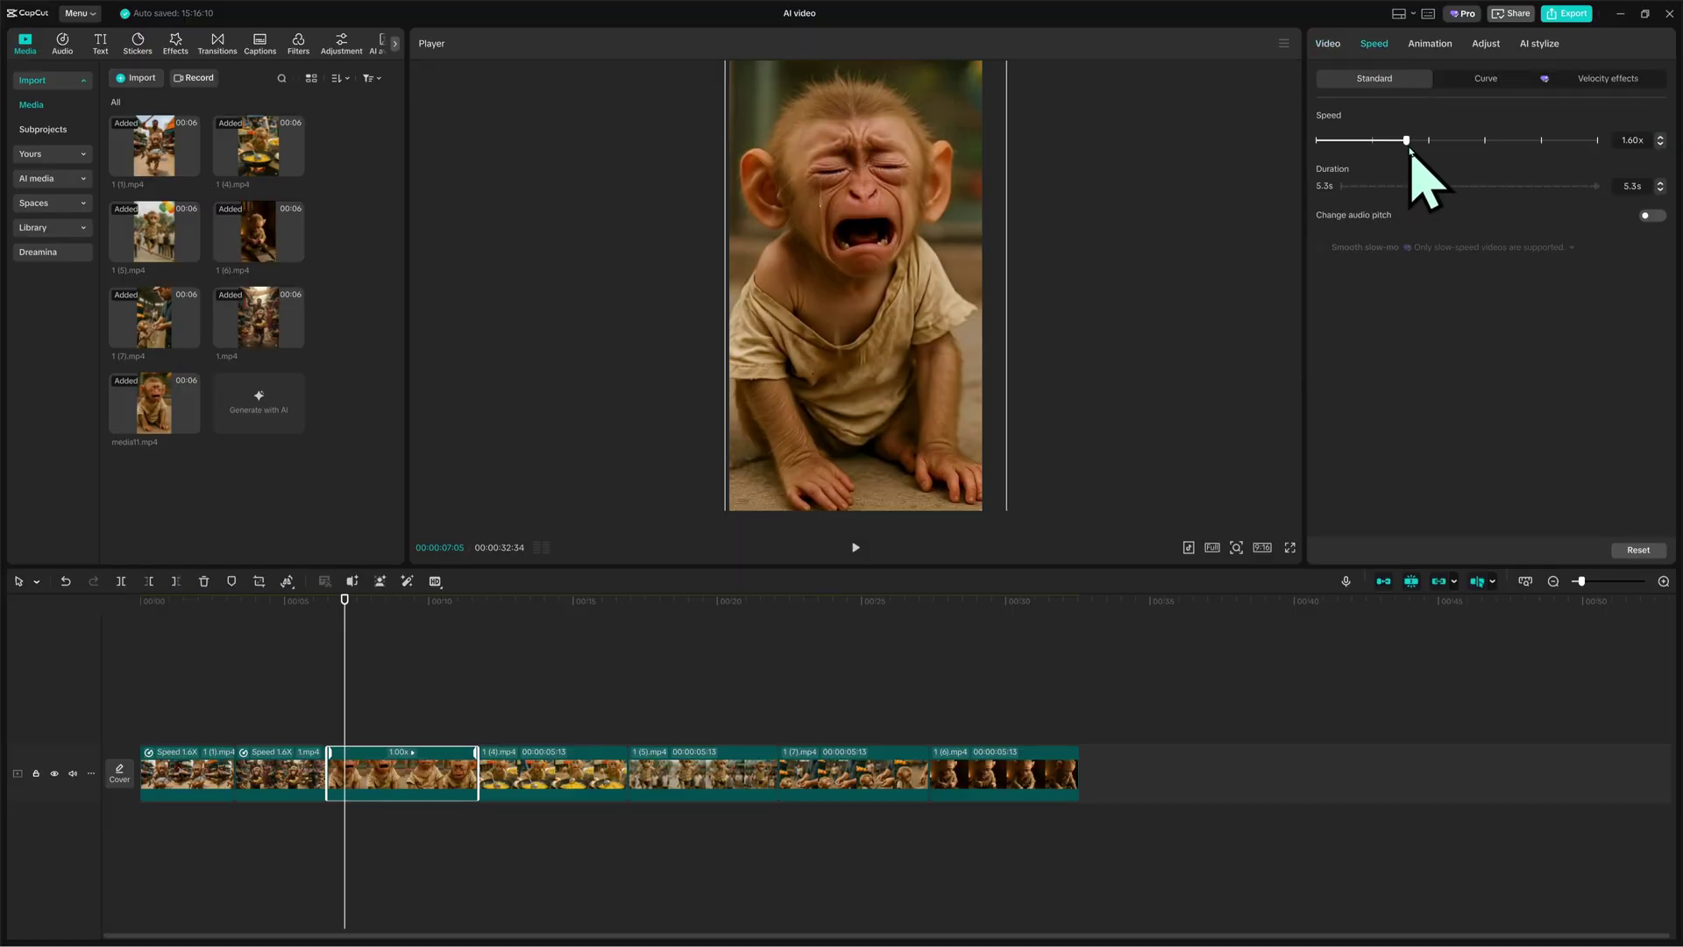
pyautogui.moveTo(1409, 147); pyautogui.dragTo(1412, 148)
pyautogui.click(465, 816)
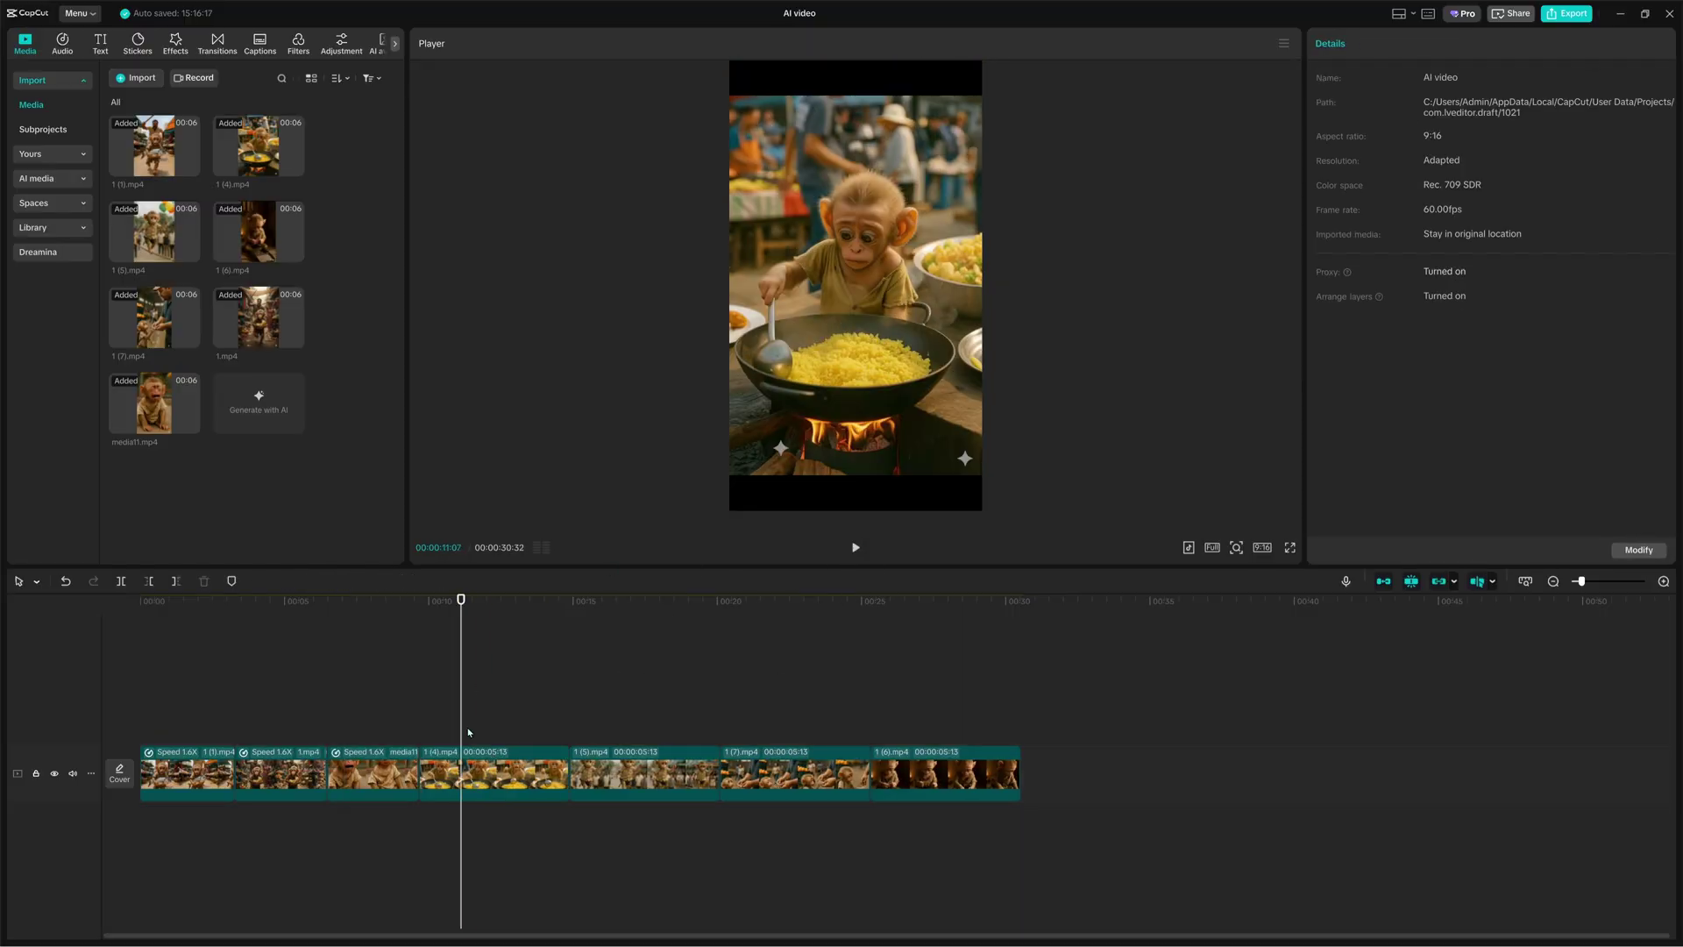
pyautogui.click(939, 420)
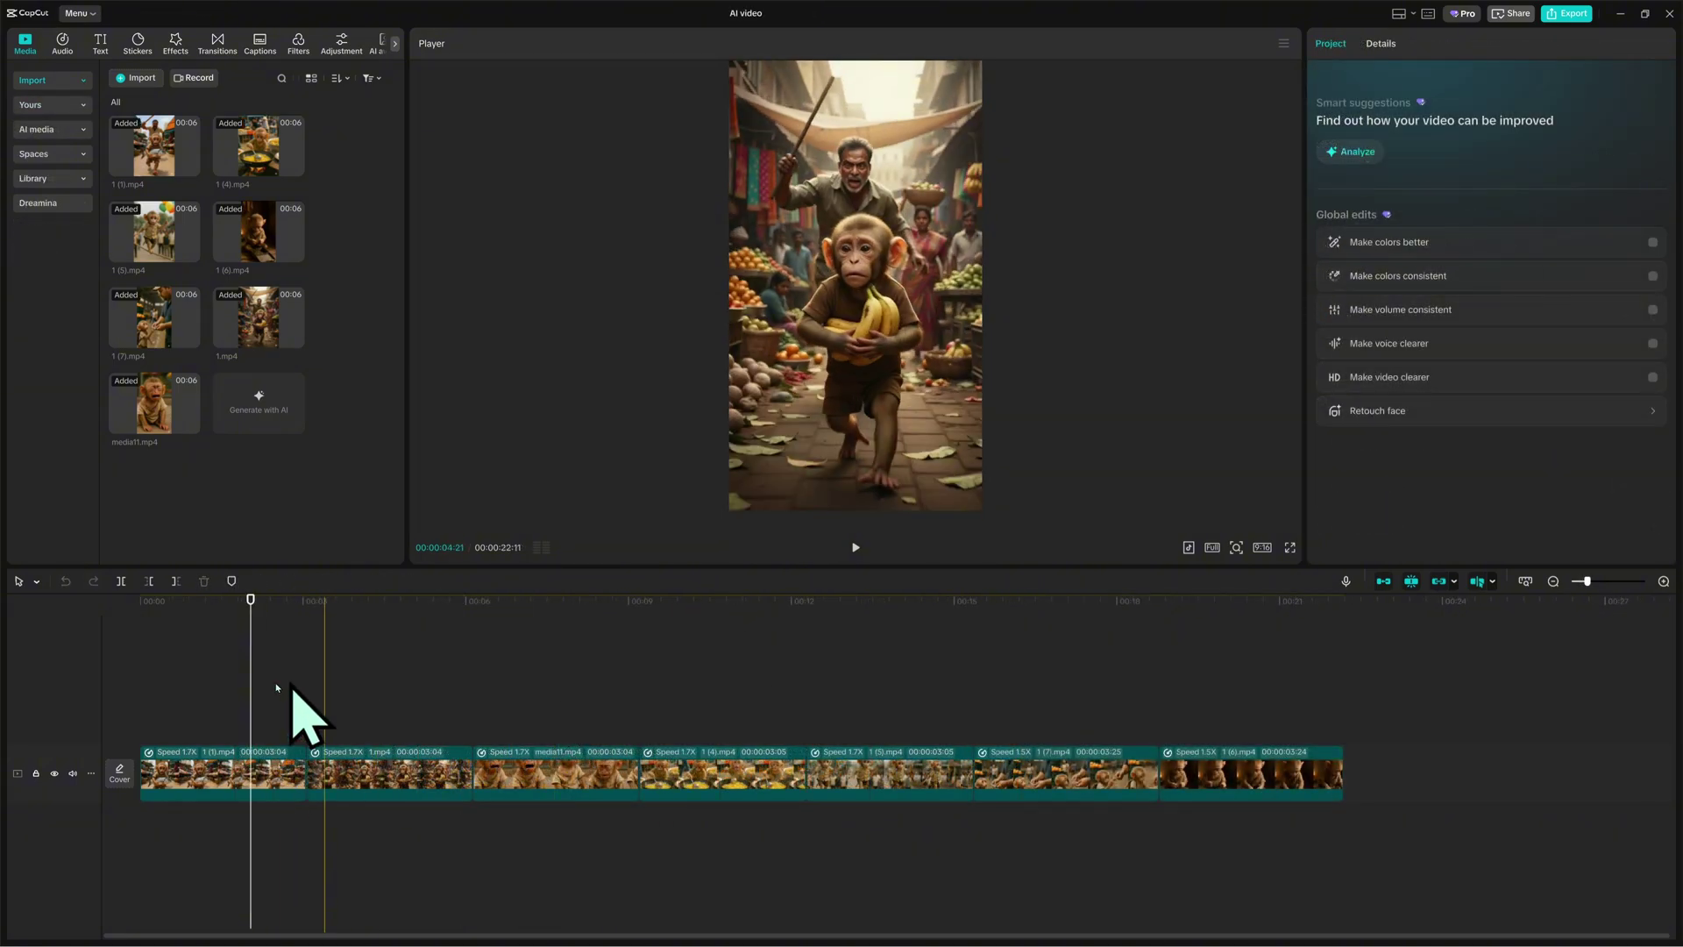
# - Drop the Overlay Black Fade transition onto each cut between clips and preview it
pyautogui.click(218, 41)
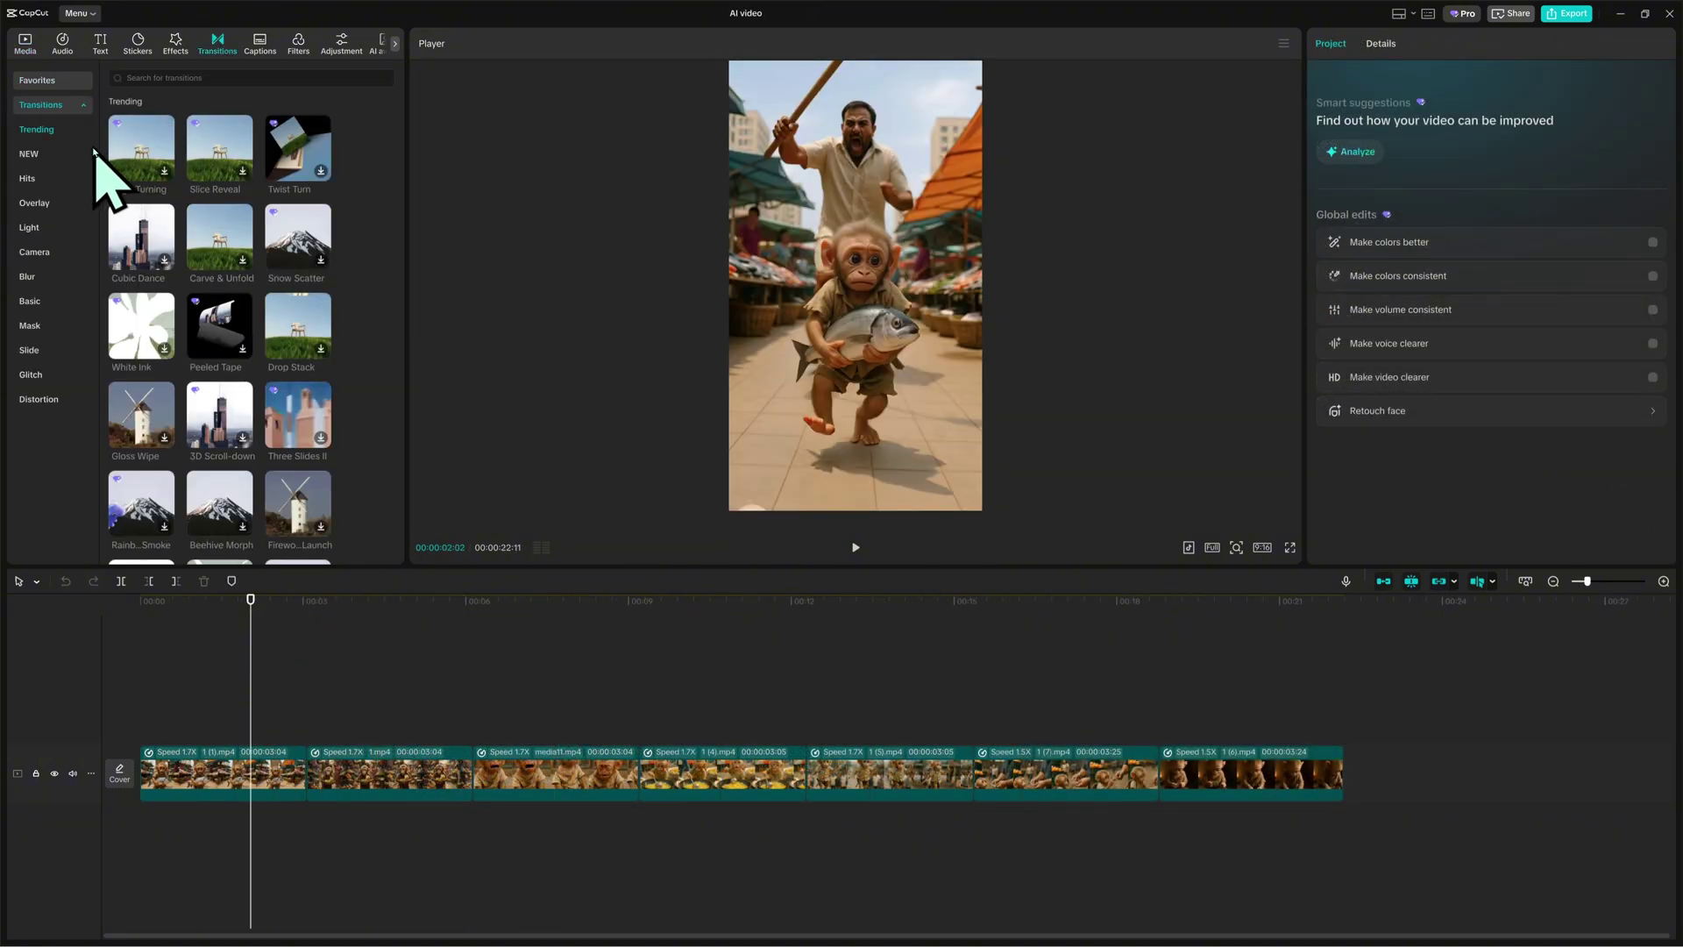
pyautogui.click(50, 203)
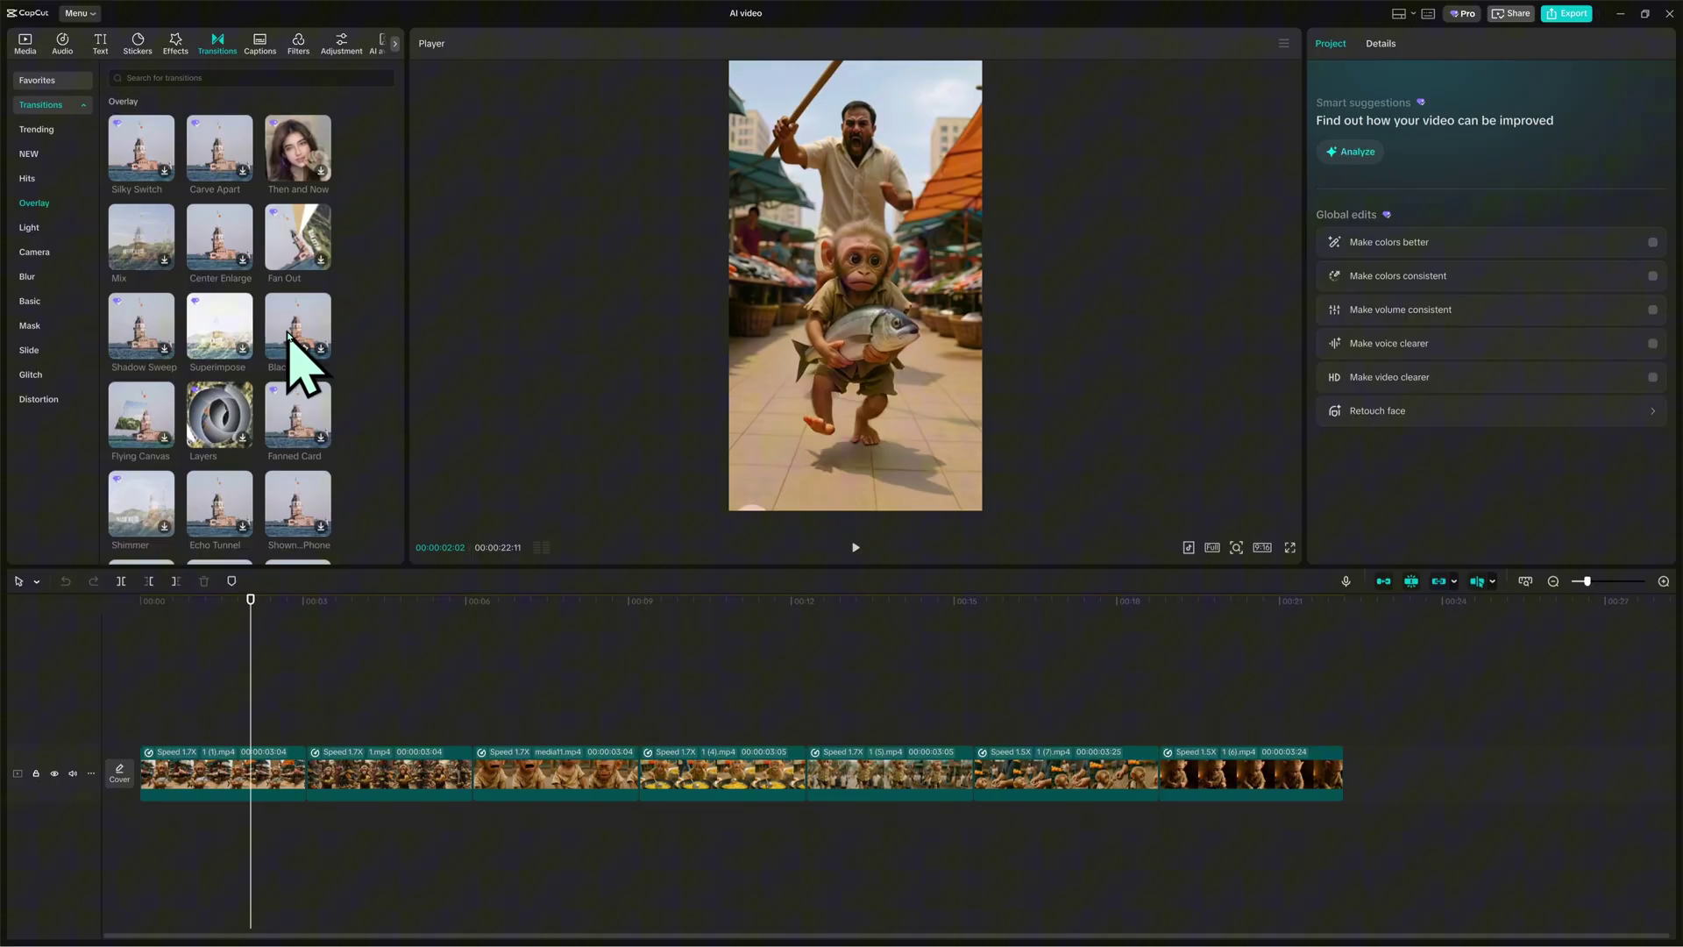
pyautogui.moveTo(284, 342); pyautogui.dragTo(306, 772)
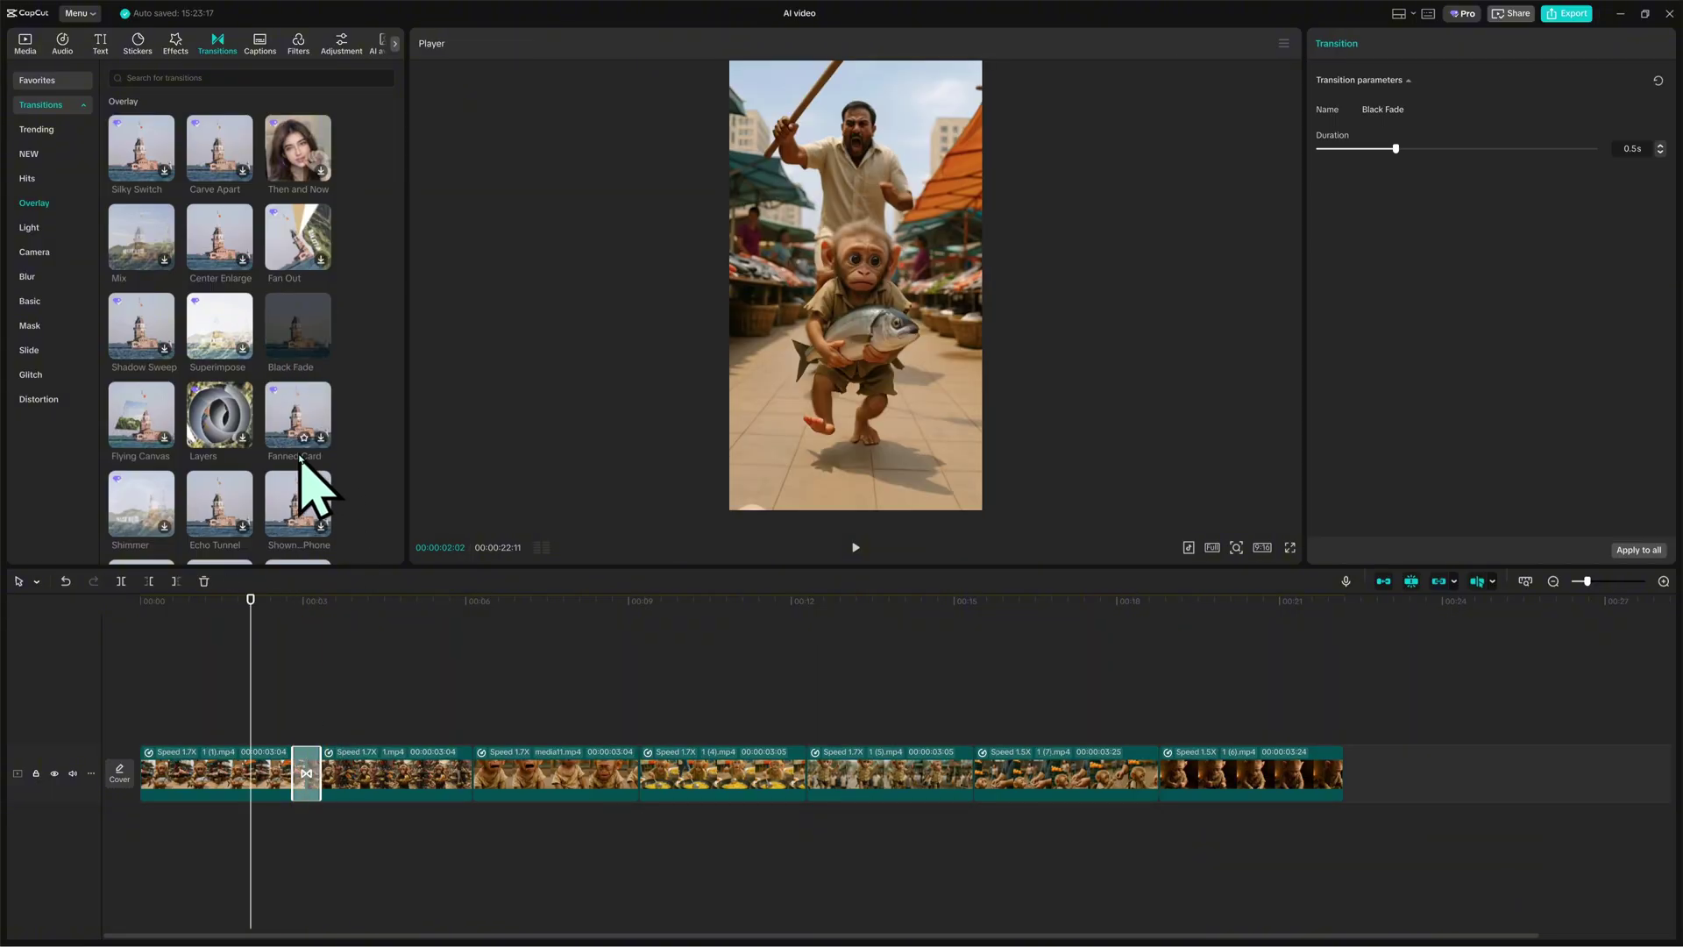
pyautogui.moveTo(298, 342); pyautogui.dragTo(1153, 776)
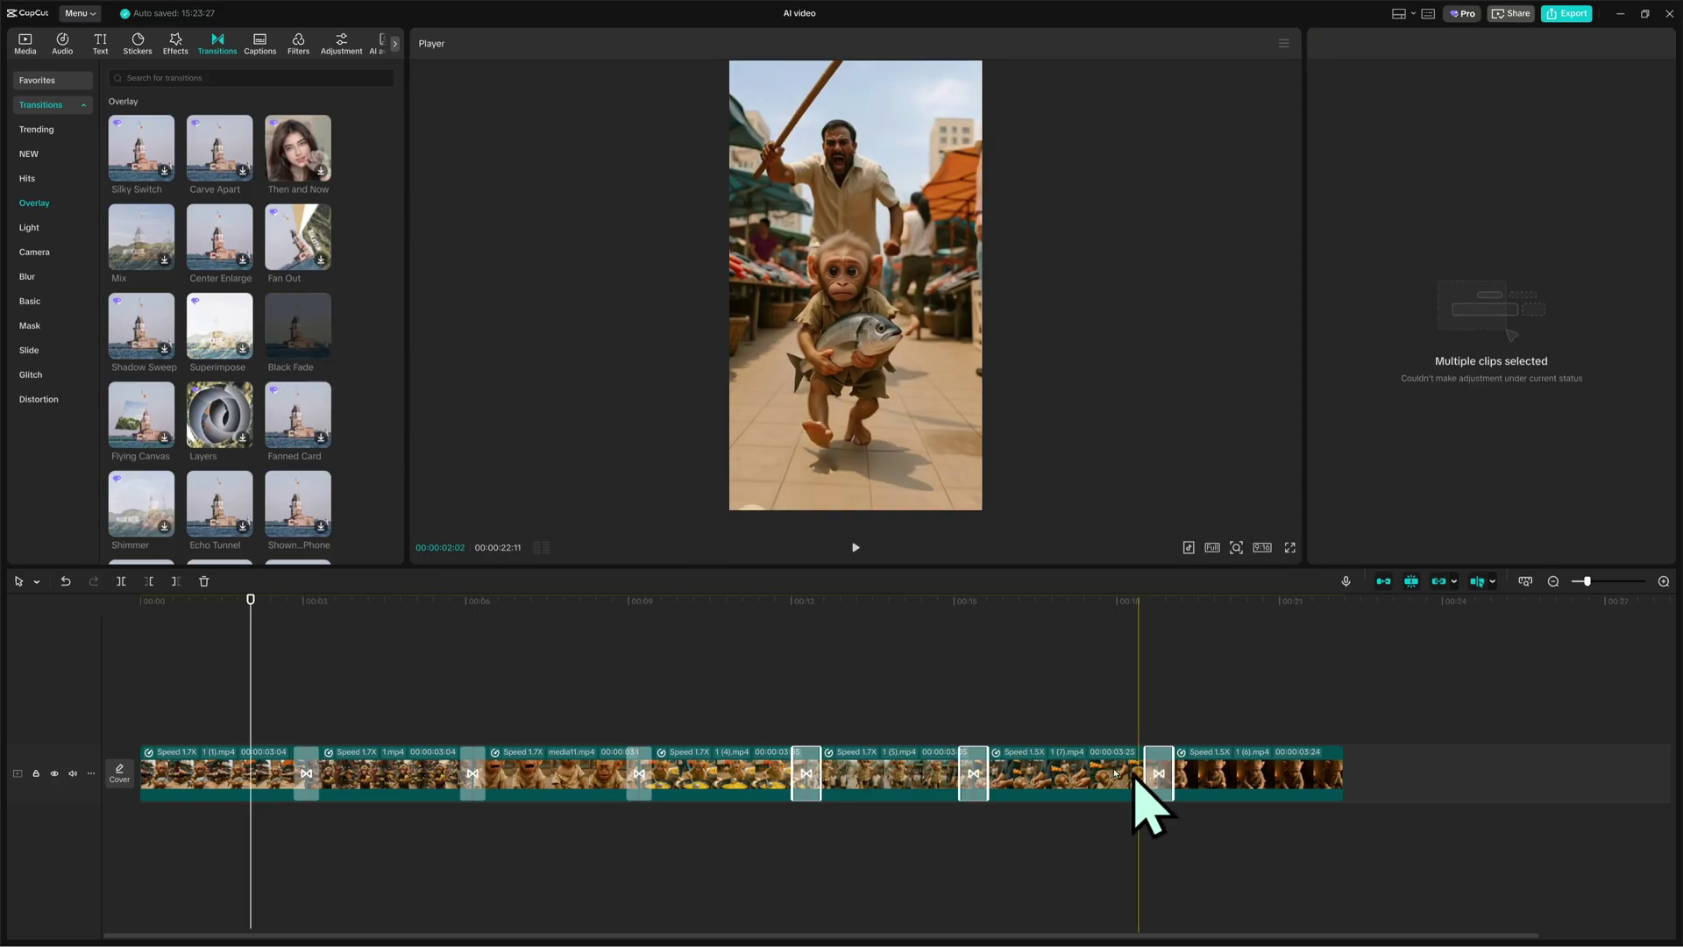
pyautogui.click(293, 701)
pyautogui.press('space')
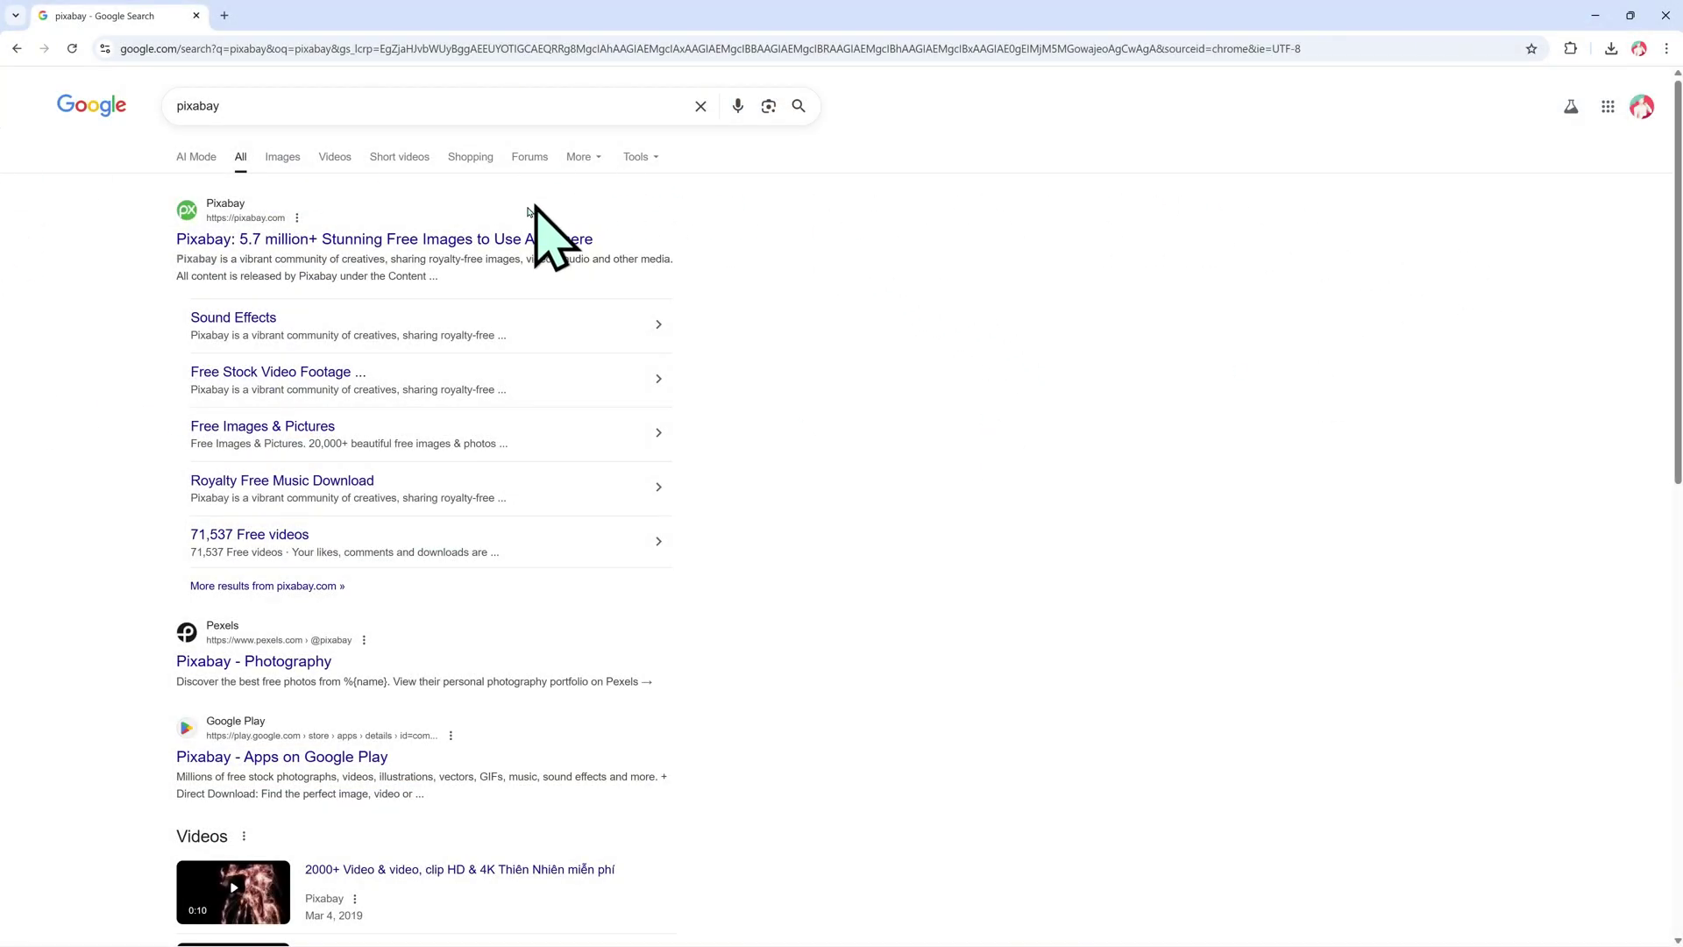
# - Search Pixabay sound effects for 'angry man shouting'
pyautogui.click(405, 249)
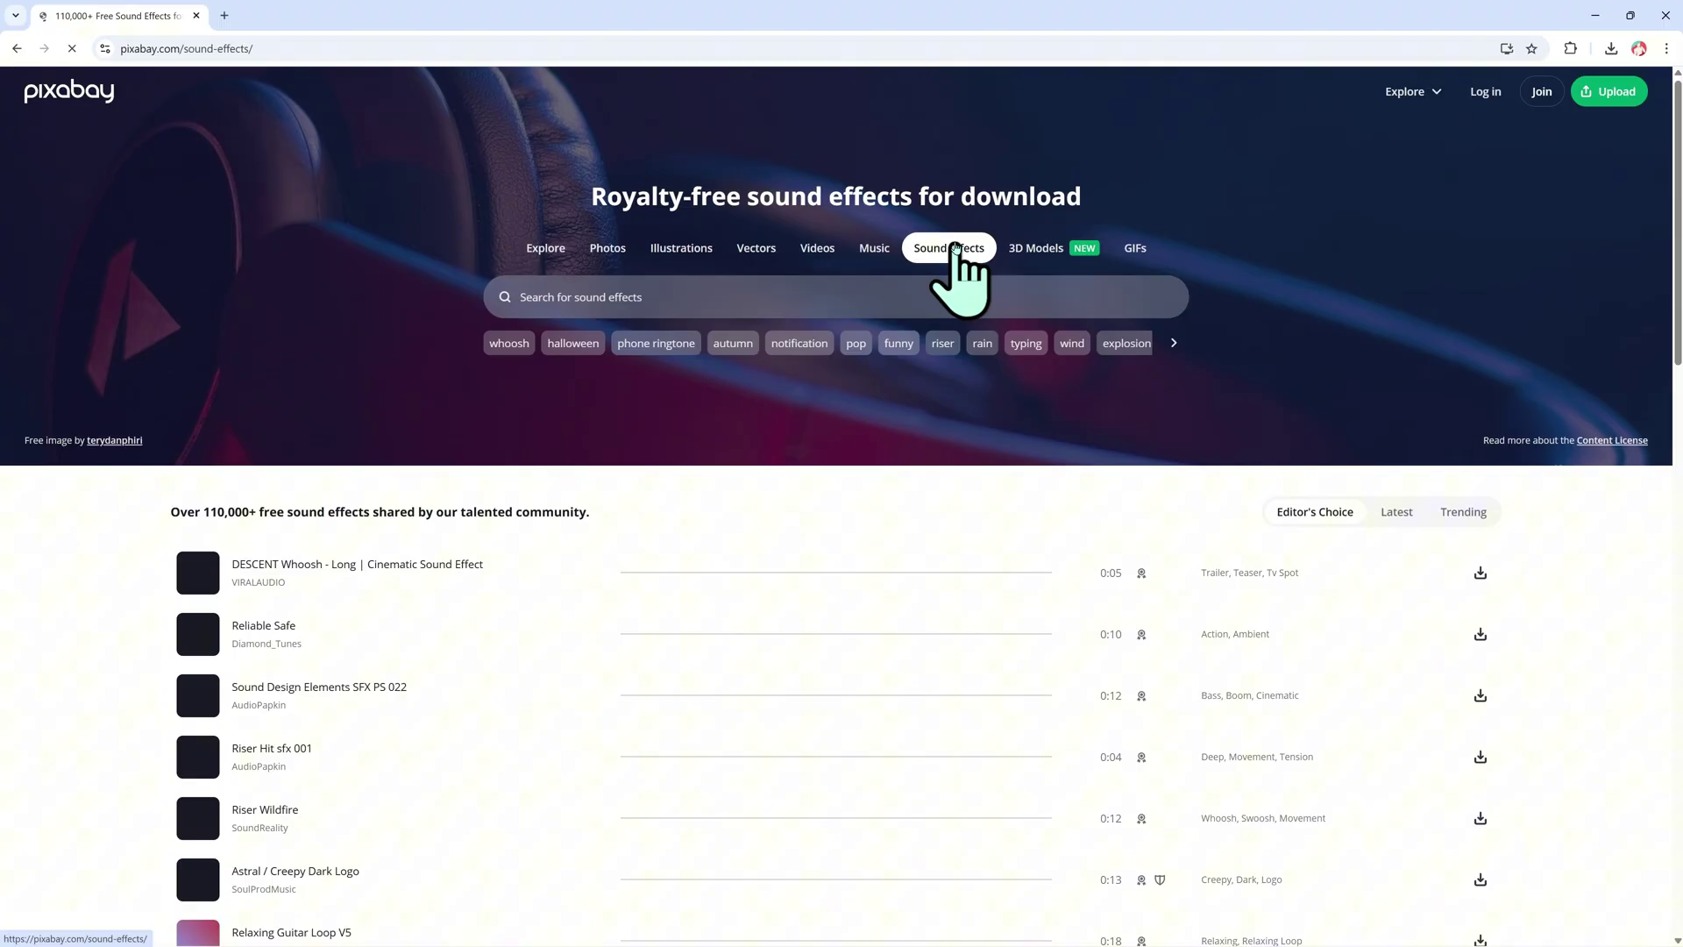
pyautogui.click(668, 298)
pyautogui.write('angry man')
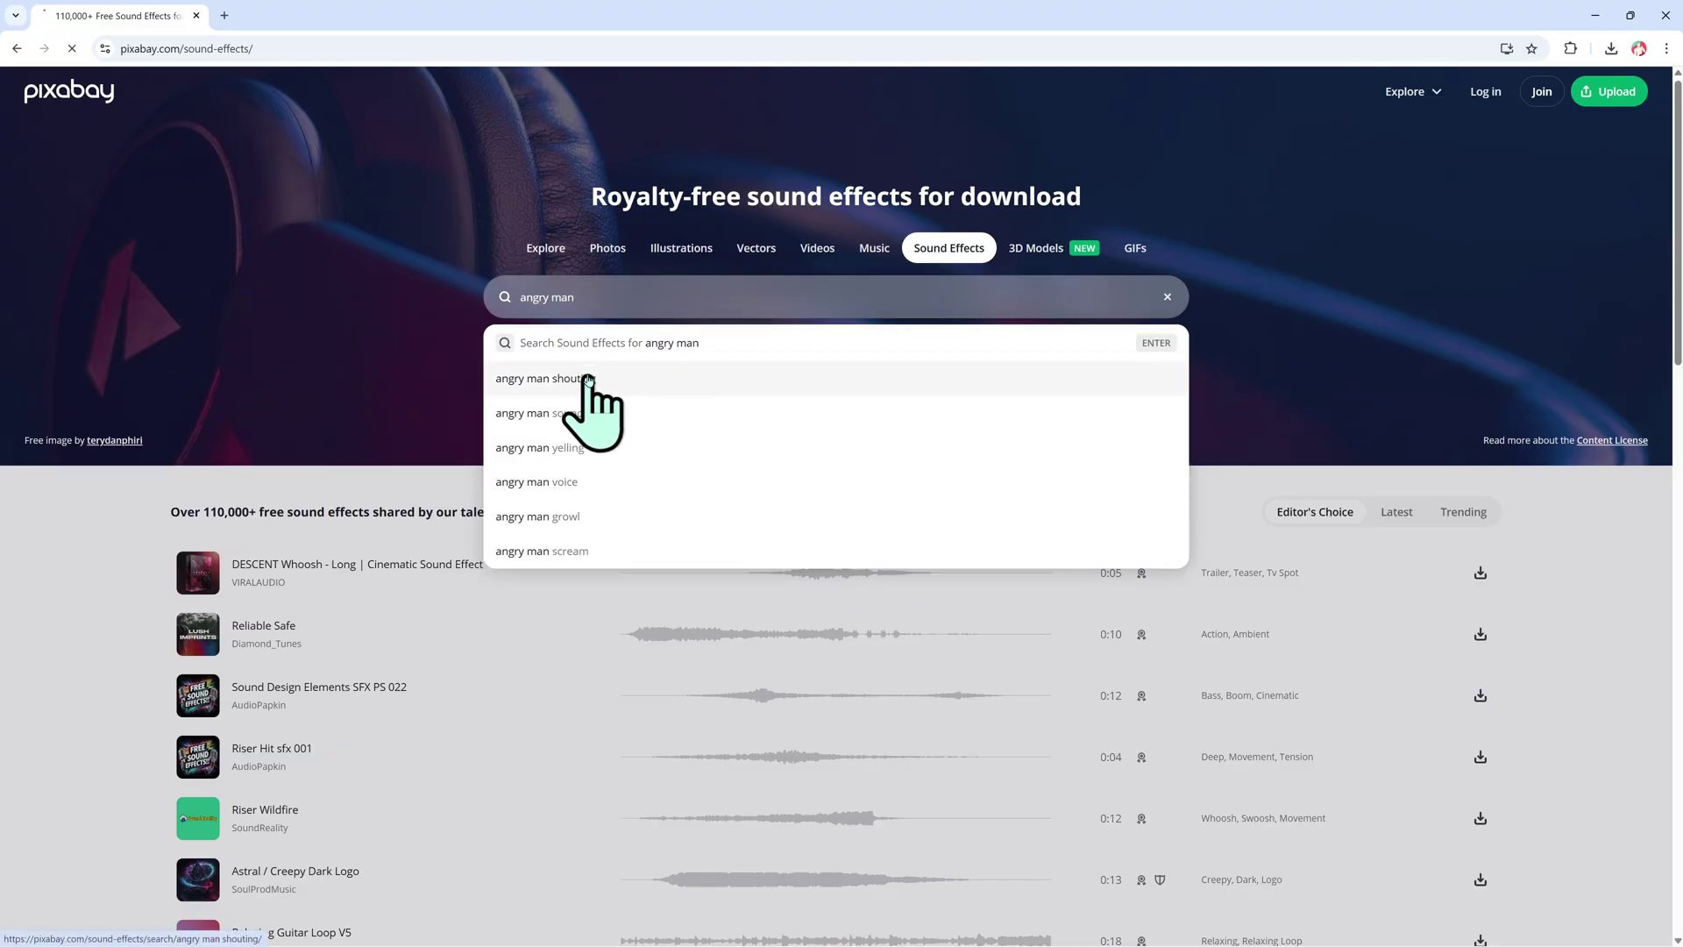
pyautogui.click(583, 378)
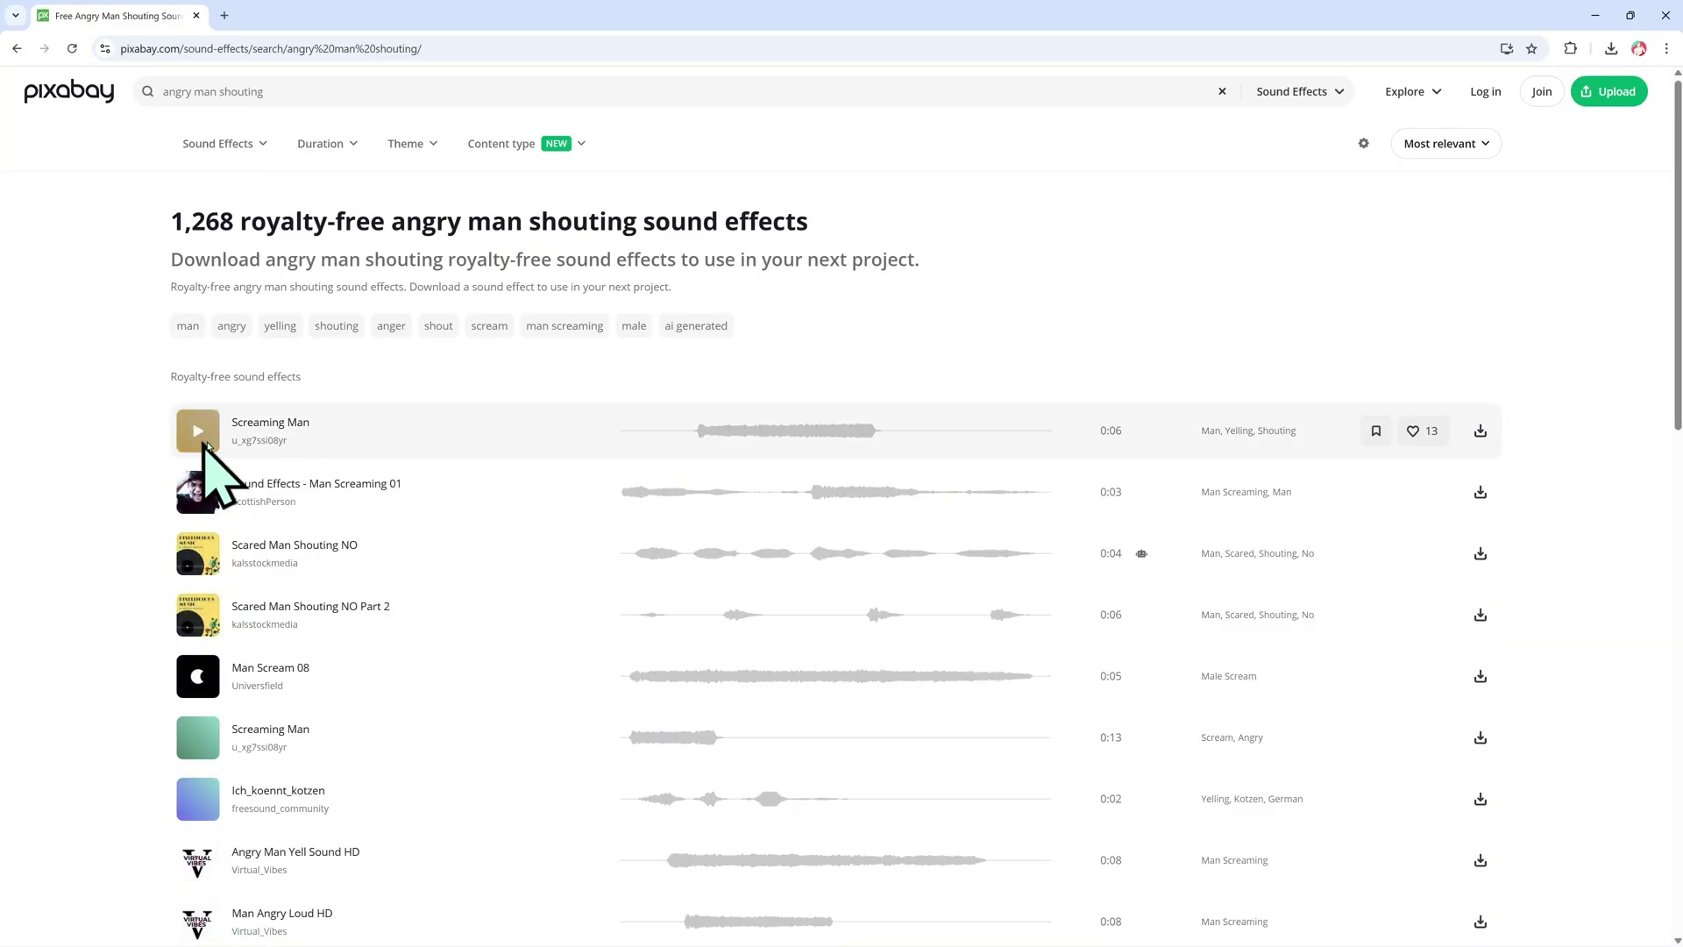
# - Preview Man Screaming 01 and download it as MP3
pyautogui.click(198, 493)
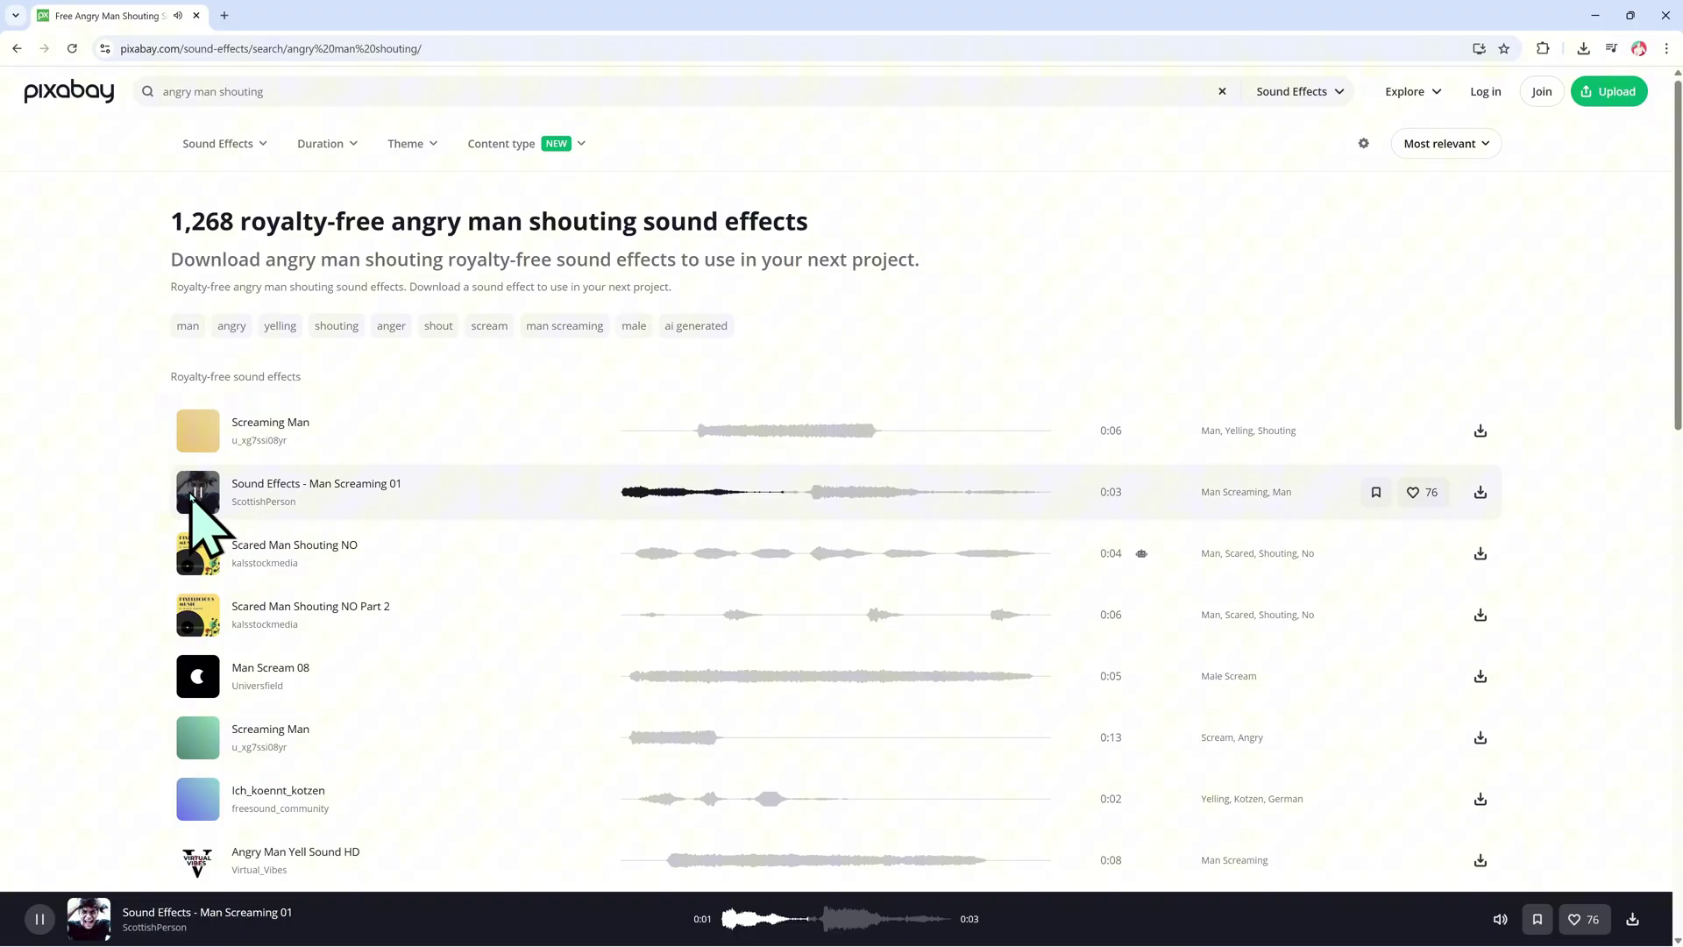
pyautogui.scroll(-1, 1128, 819)
pyautogui.scroll(1, 1272, 684)
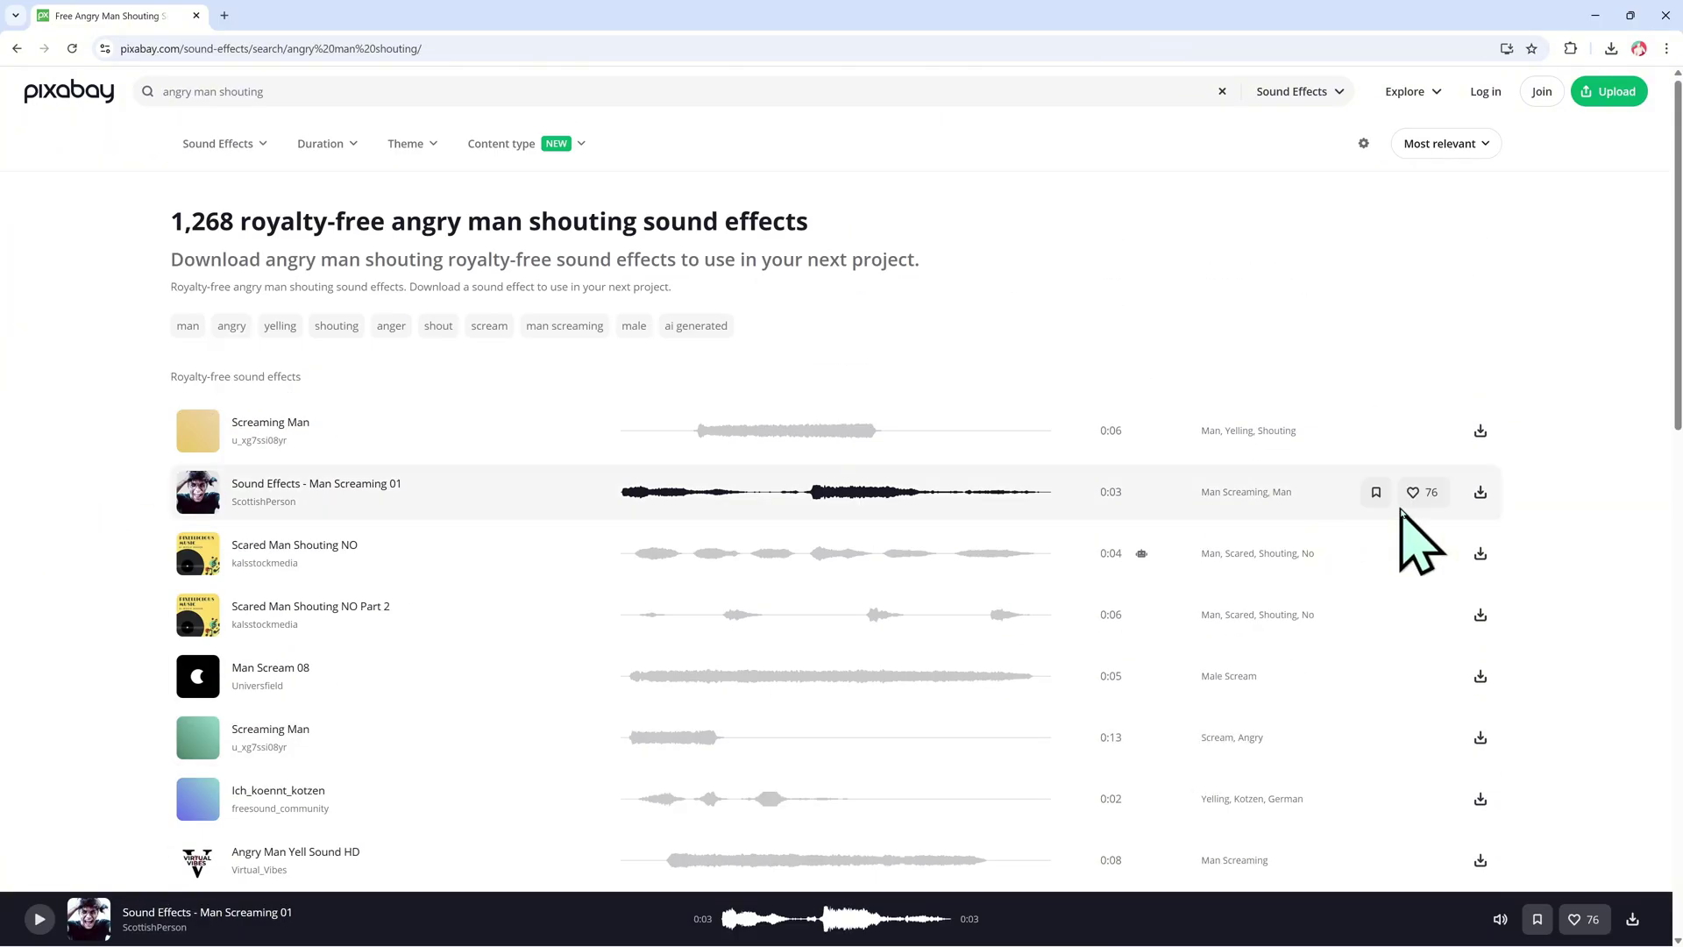
pyautogui.click(1481, 493)
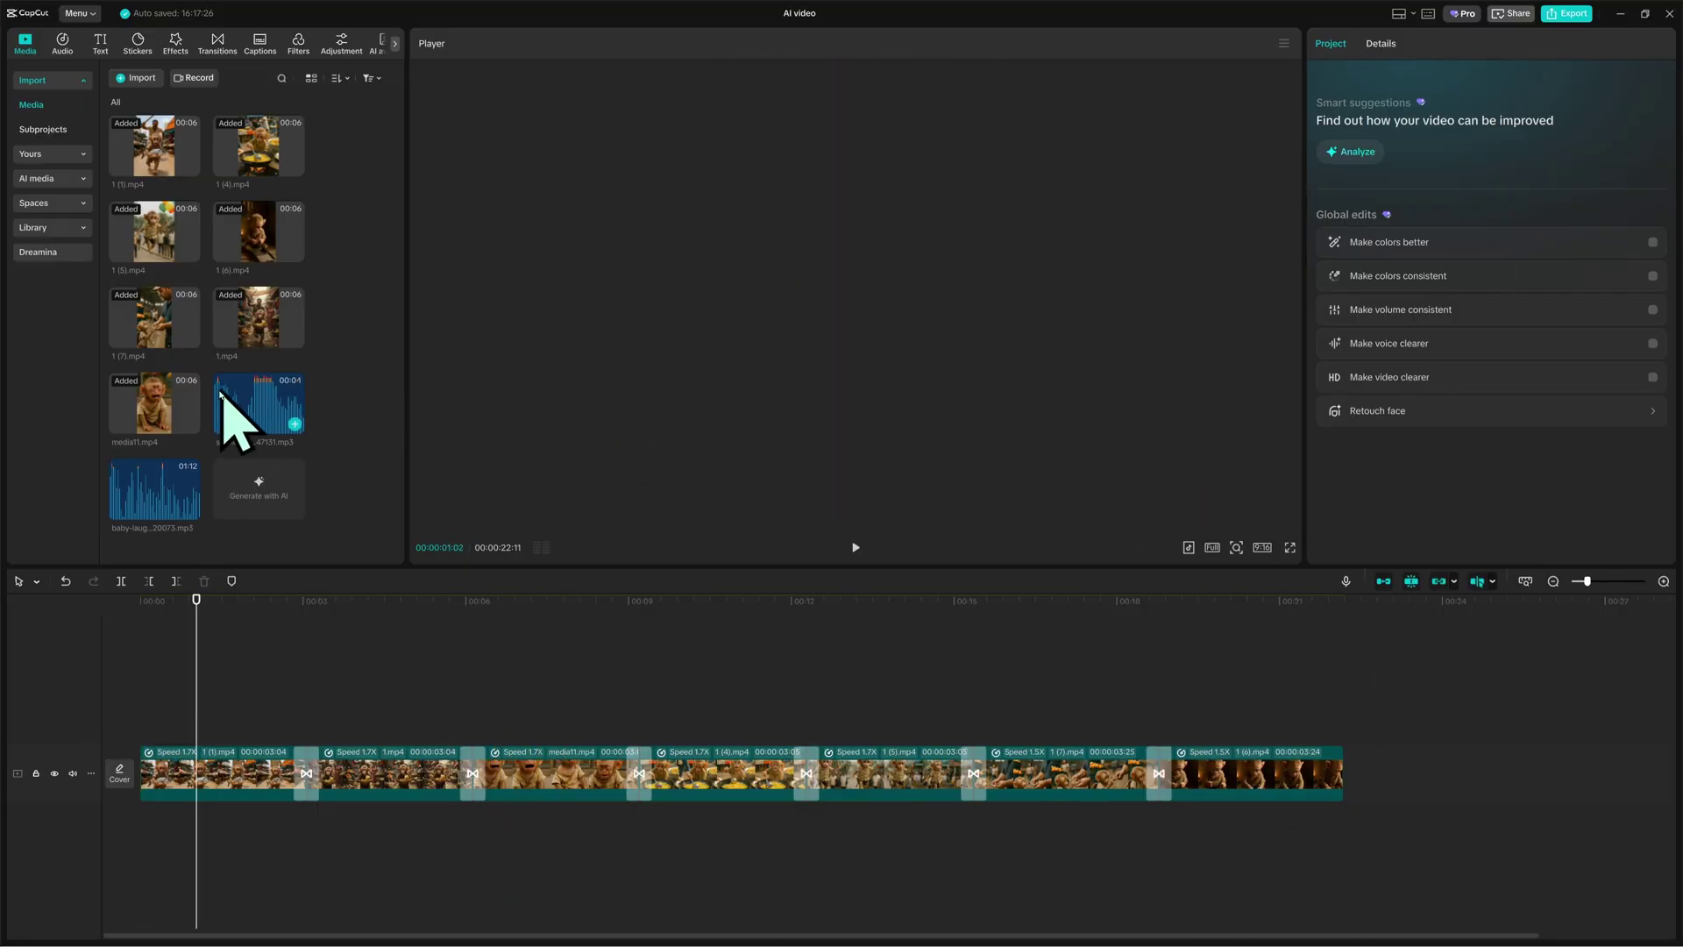
# - Place two Man Screaming 01 copies at the audio track's start, followed by the baby-laugh mp3
pyautogui.moveTo(271, 407); pyautogui.dragTo(133, 842)
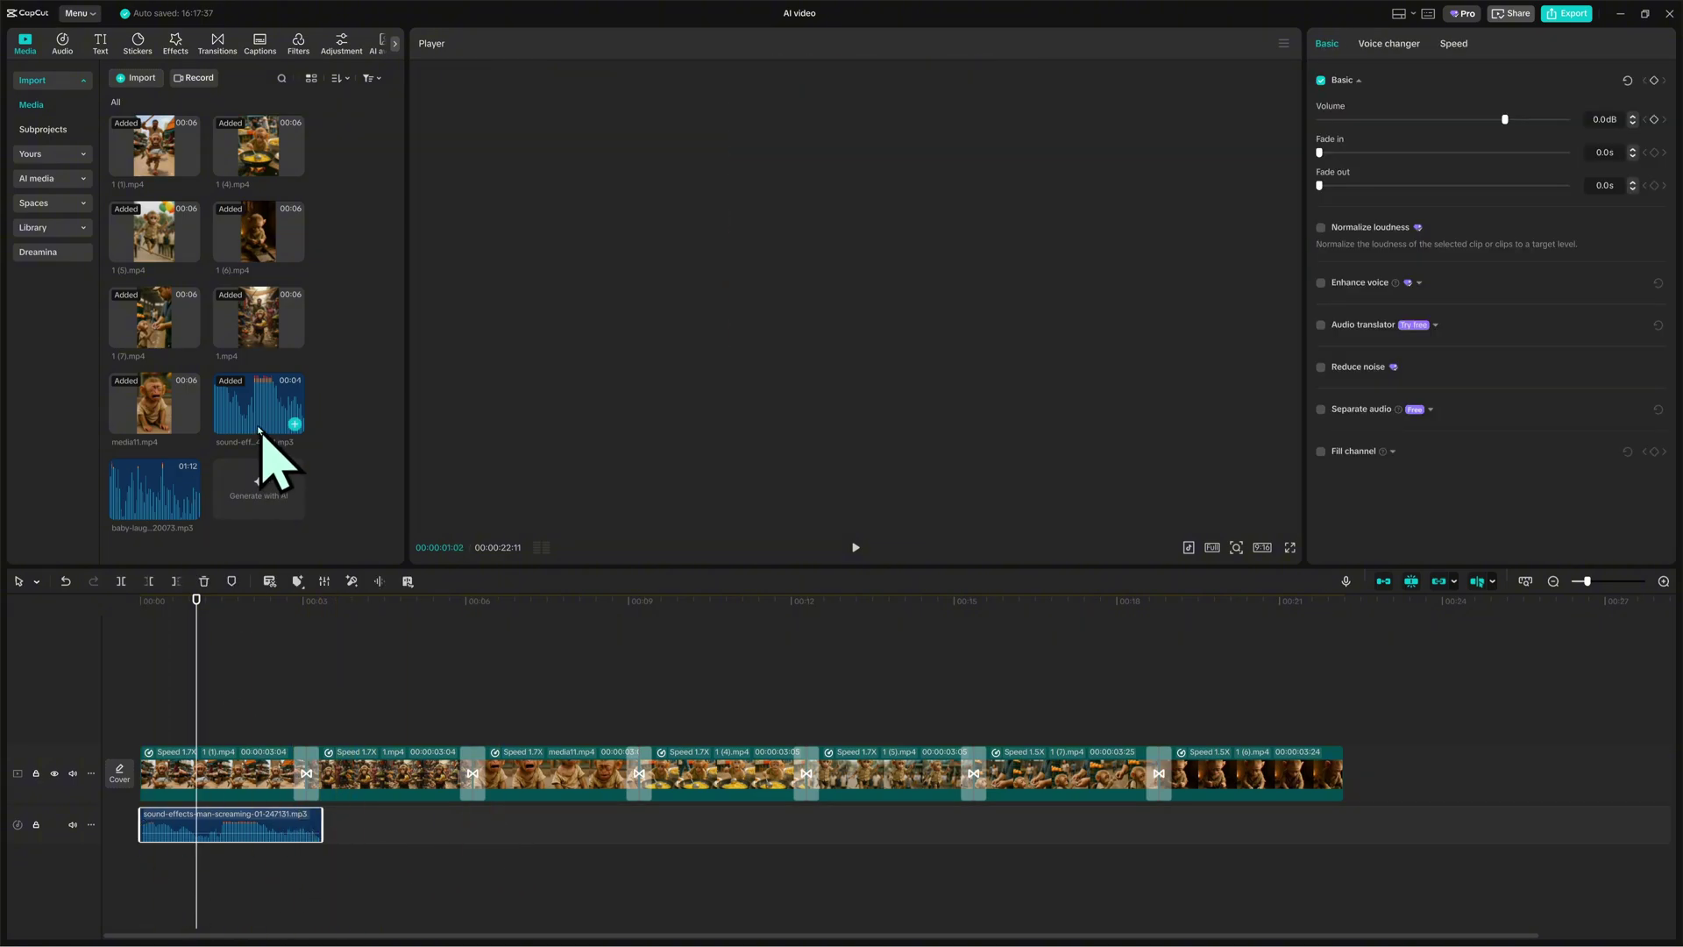
pyautogui.moveTo(258, 405); pyautogui.dragTo(489, 837)
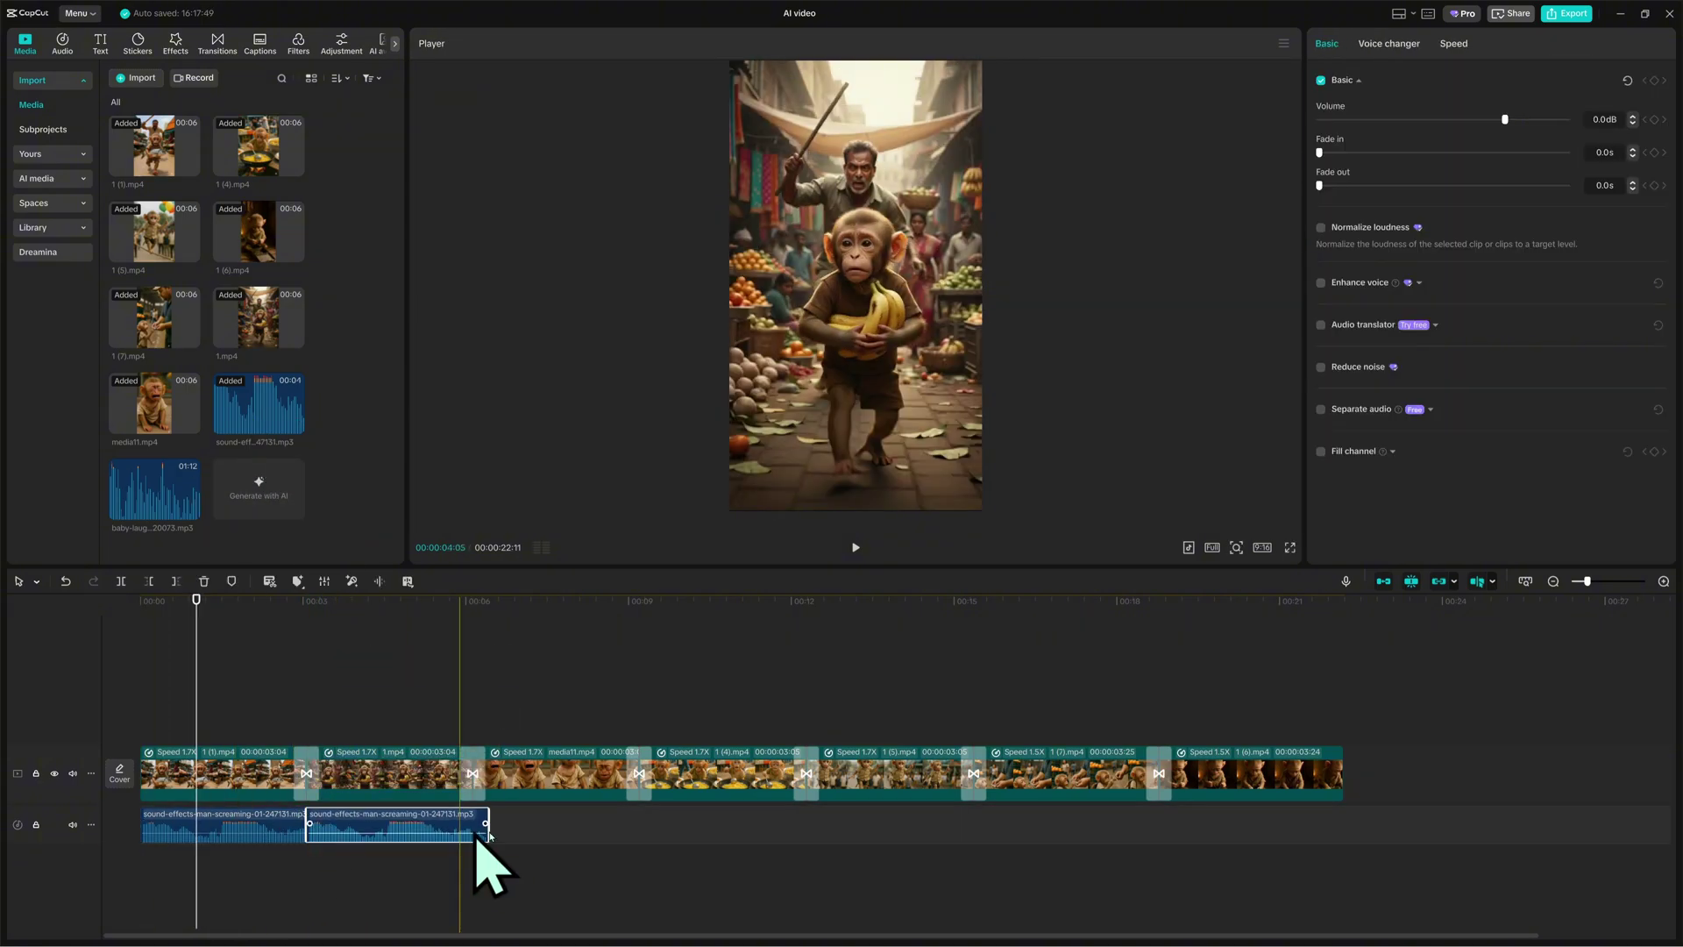
pyautogui.moveTo(153, 491); pyautogui.dragTo(550, 832)
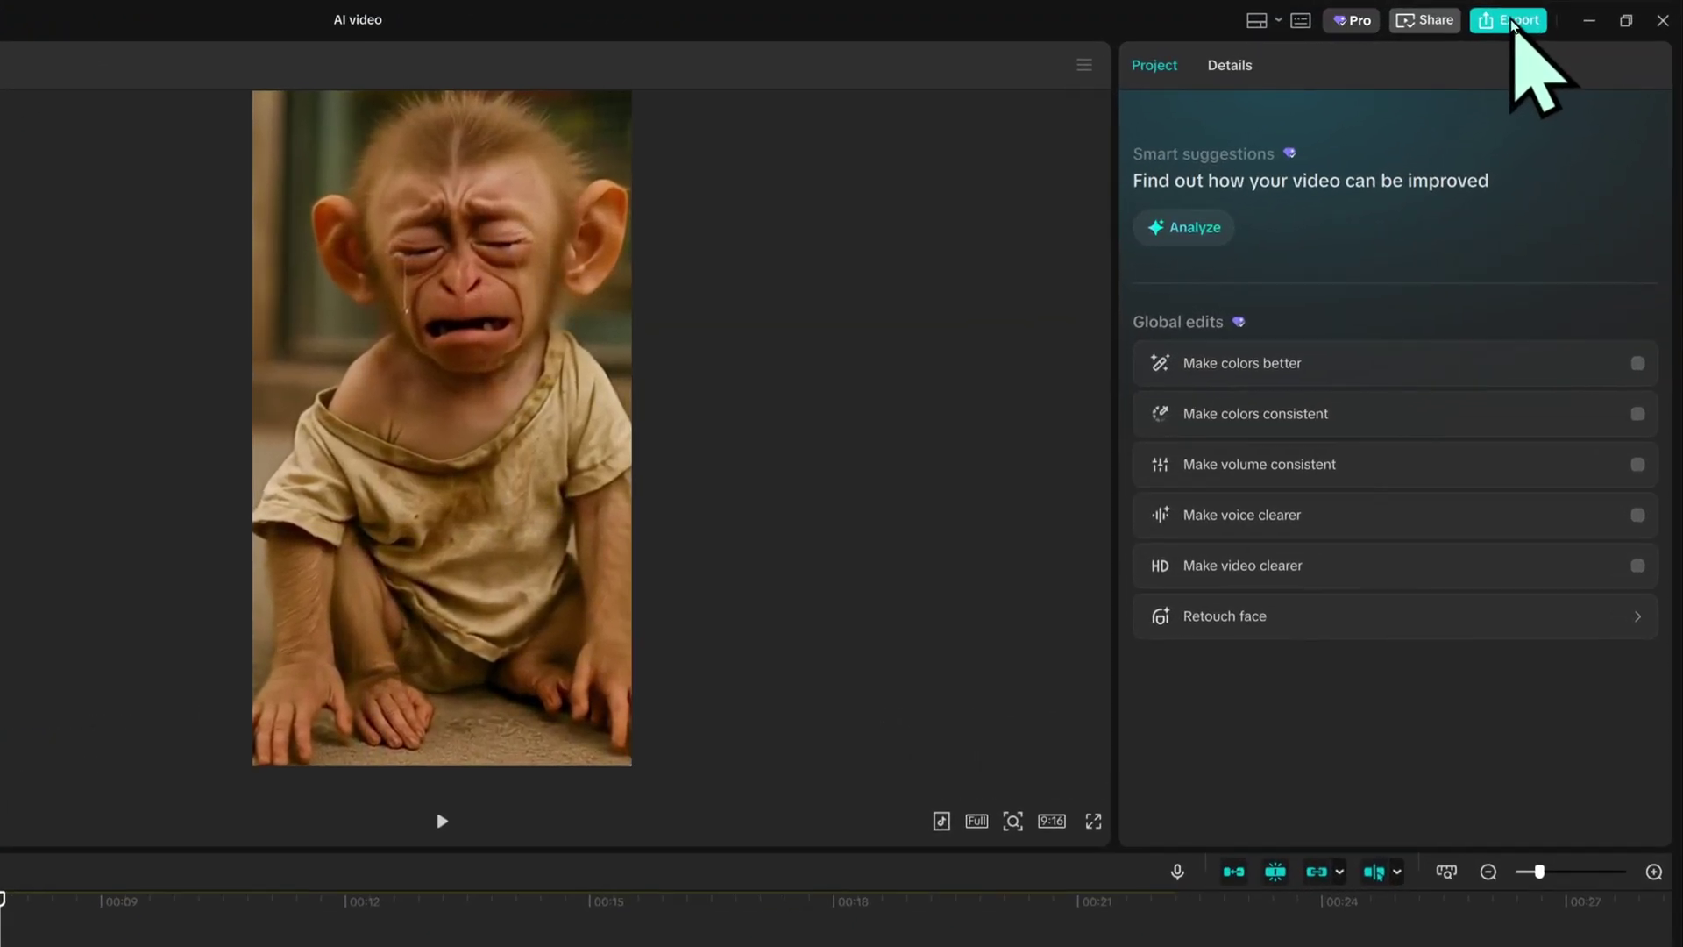
# - Export 'AI video' as a 4K, 60fps H.264 MP4 file
pyautogui.click(1511, 26)
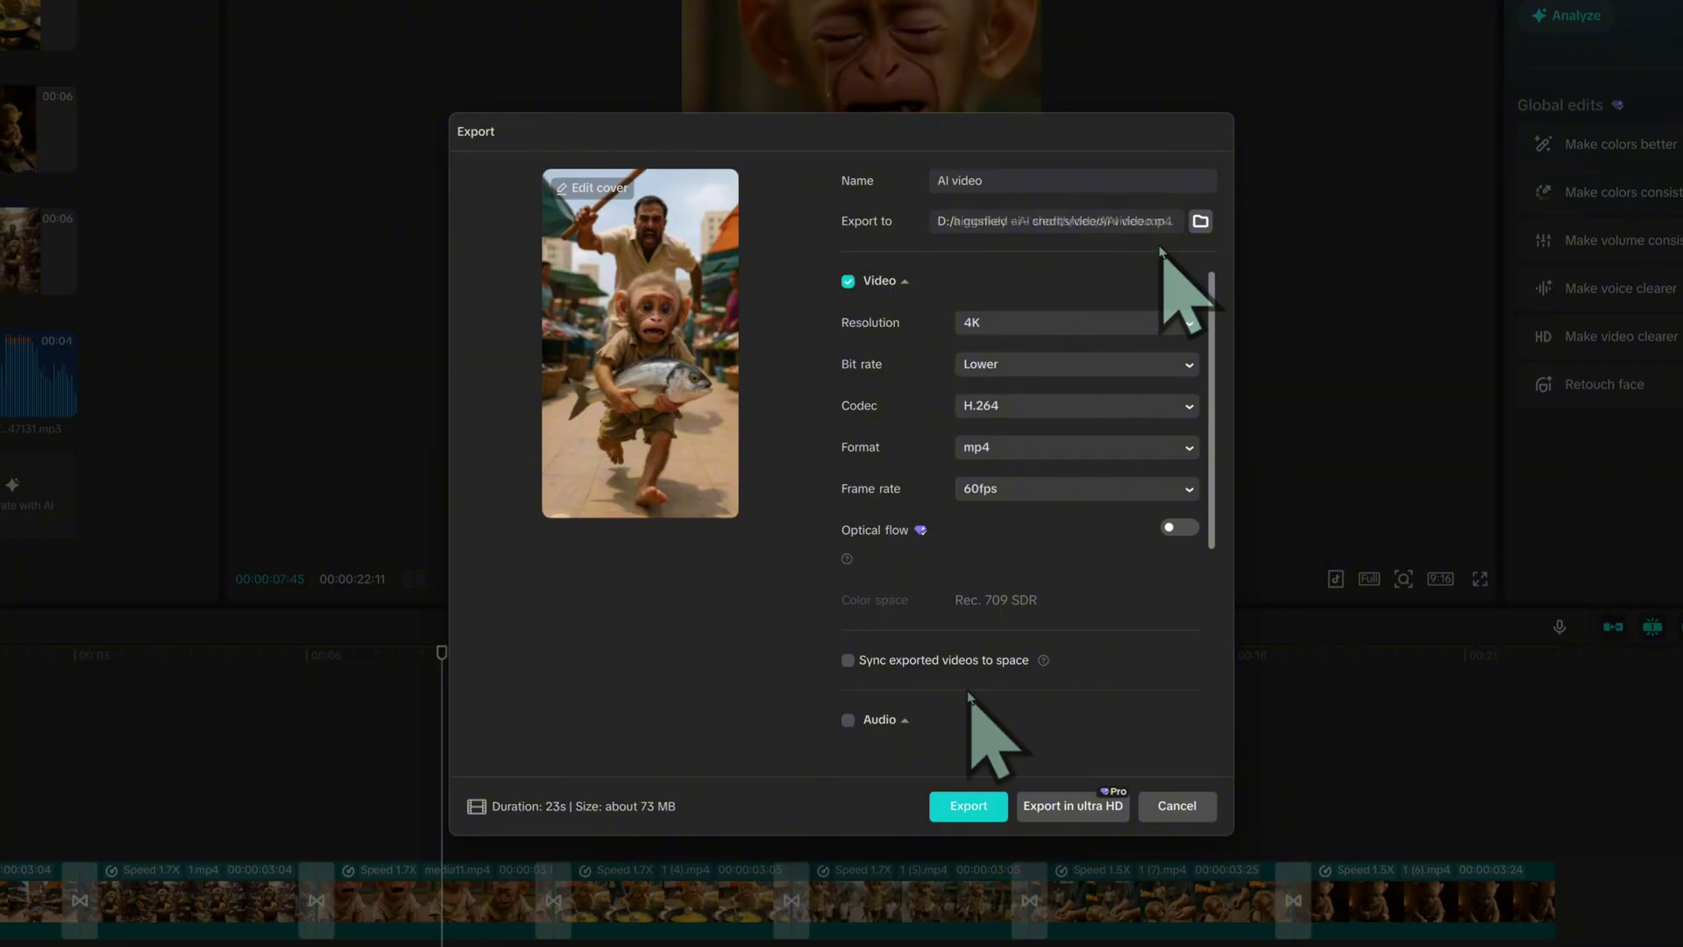
pyautogui.click(985, 811)
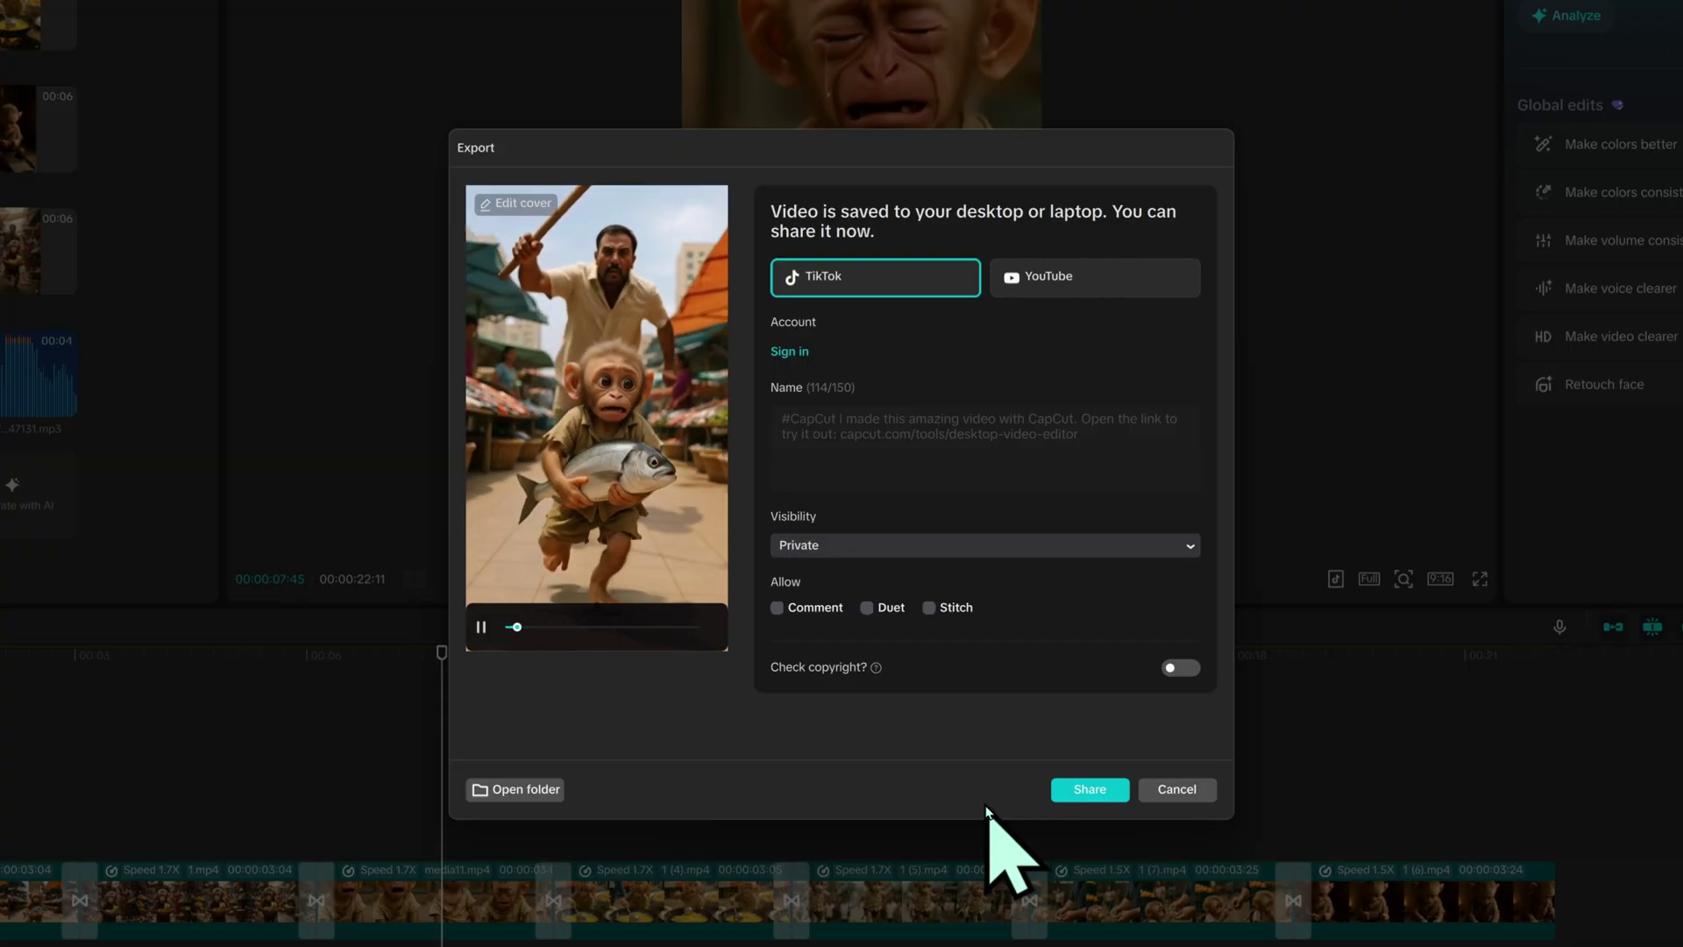